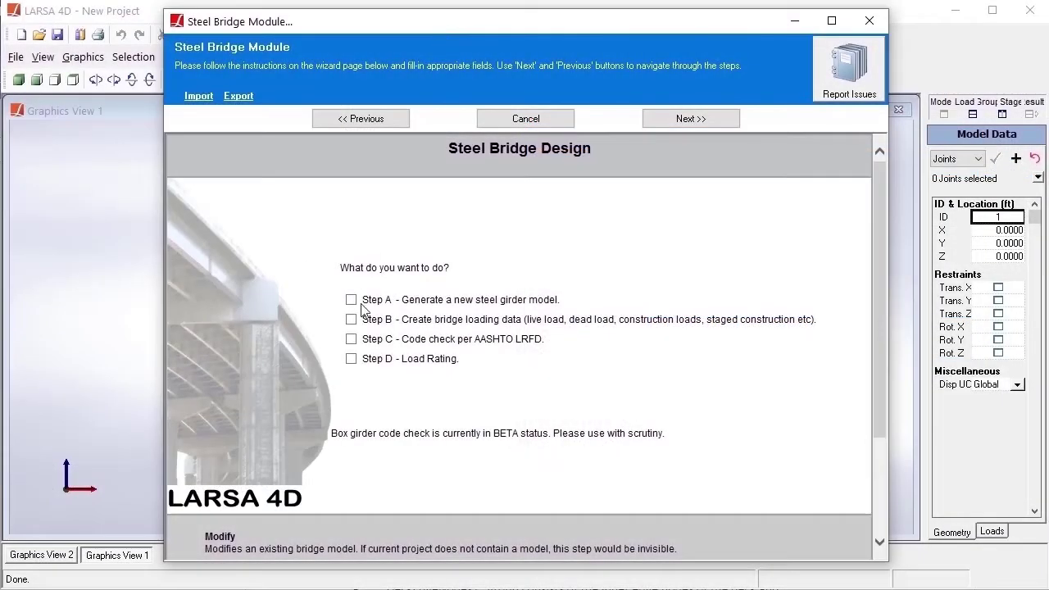
Choose Step A to generate a new steel girder model and advance to girder setup
left_click(351, 300)
left_click(705, 121)
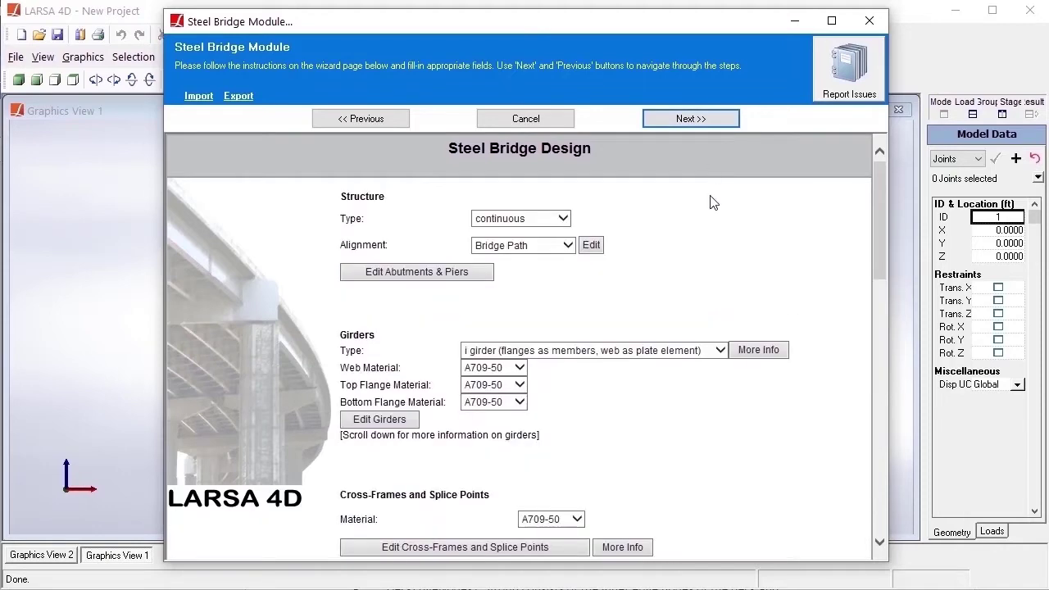
Finish the wizard to generate the curved girder bridge and list its Bridge Module structure groups
left_click(695, 120)
left_click(695, 121)
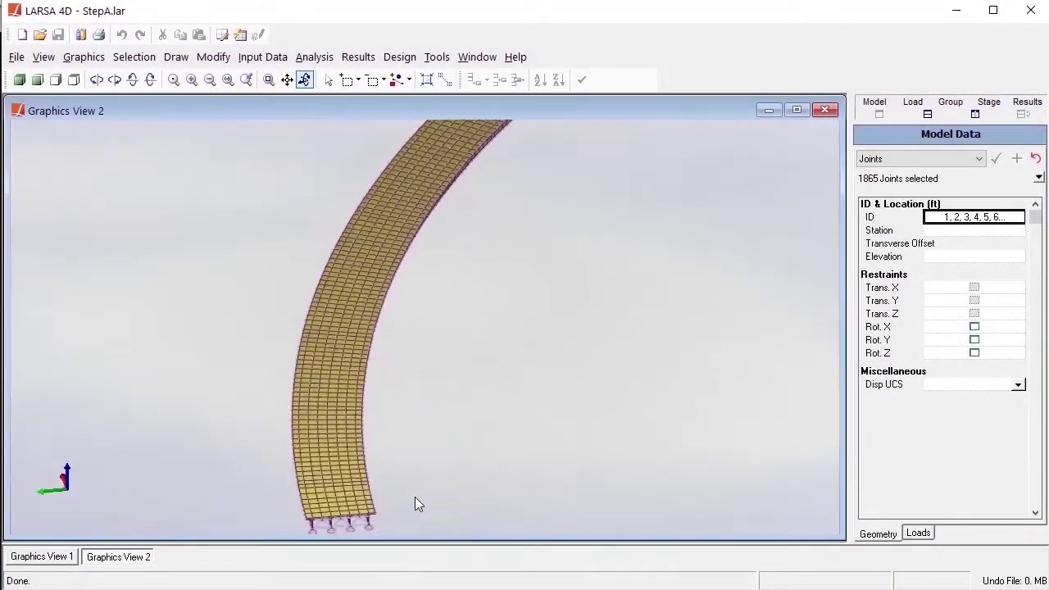
left_click(964, 101)
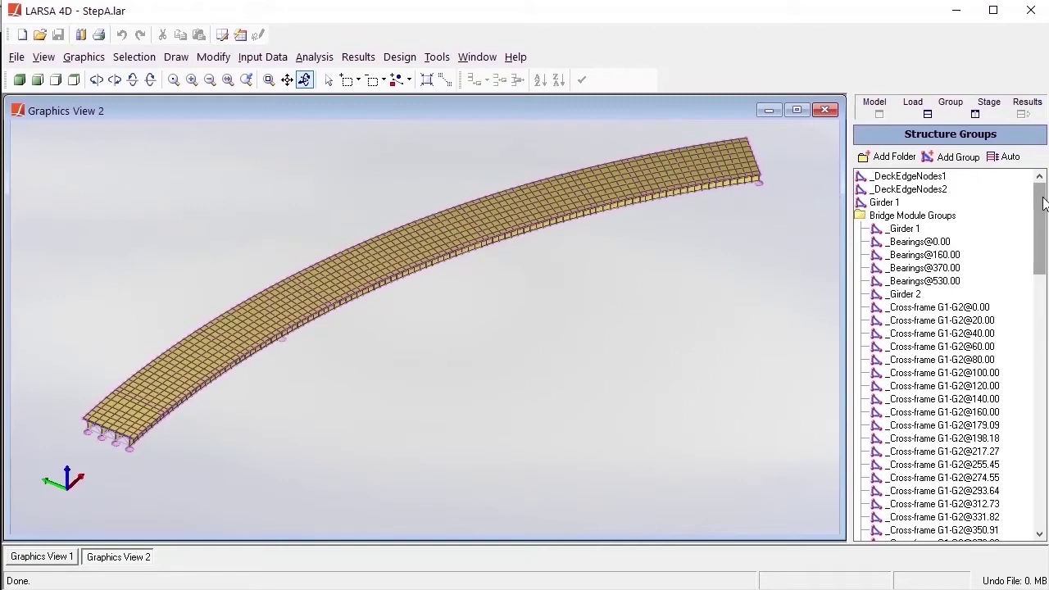
left_click_drag(1044, 203, 1035, 469)
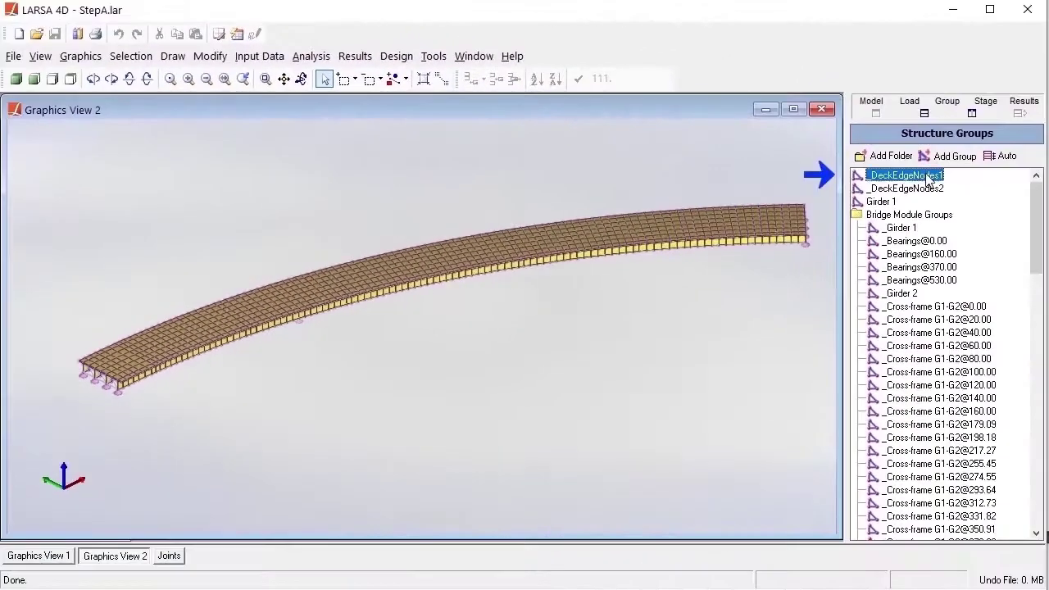
right_click(927, 176)
left_click(986, 184)
left_click(441, 79)
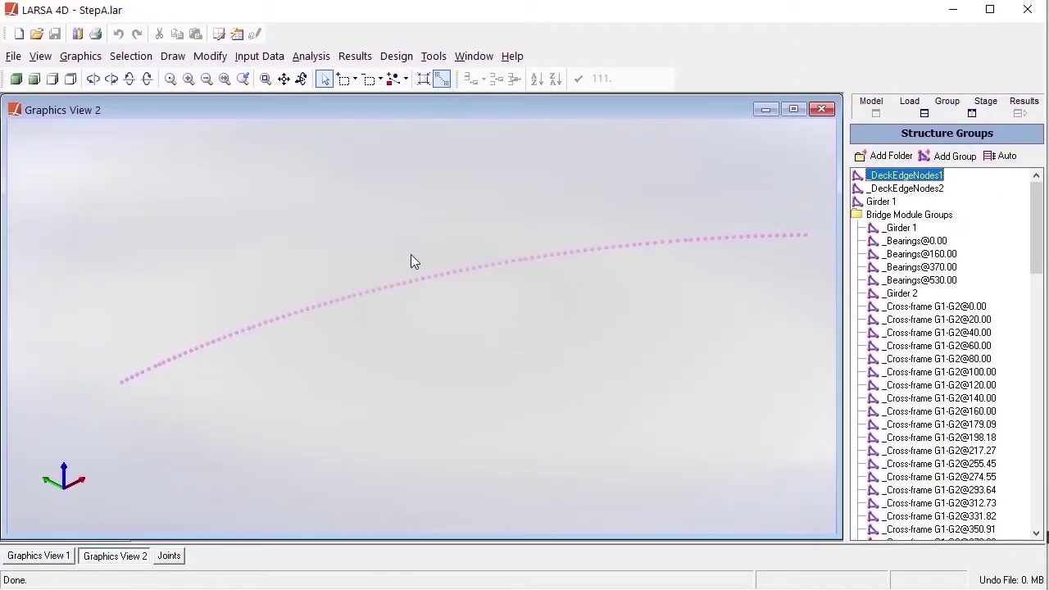
left_click(441, 78)
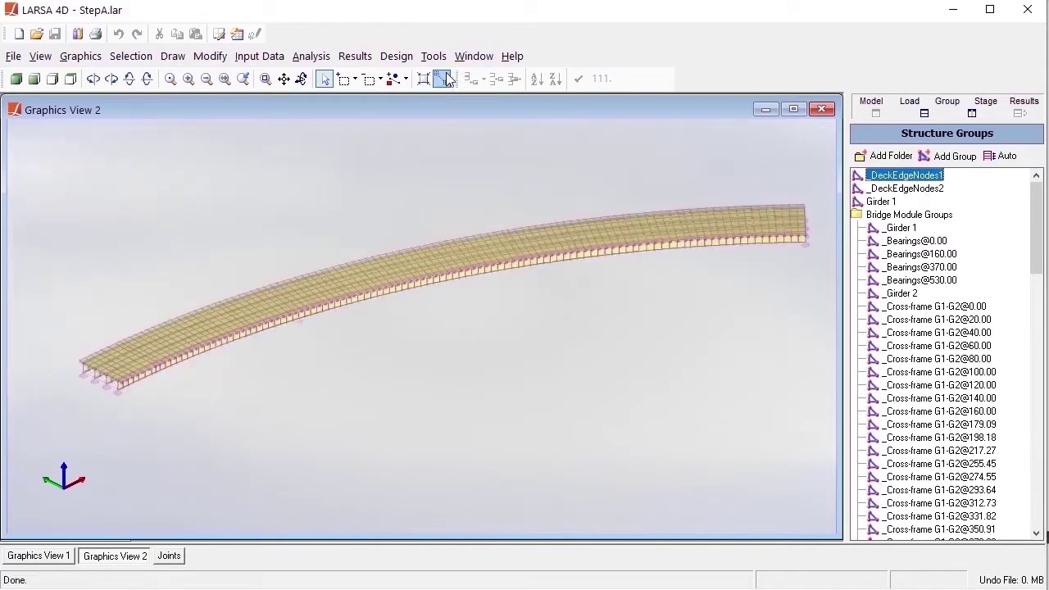
right_click(902, 188)
left_click(935, 199)
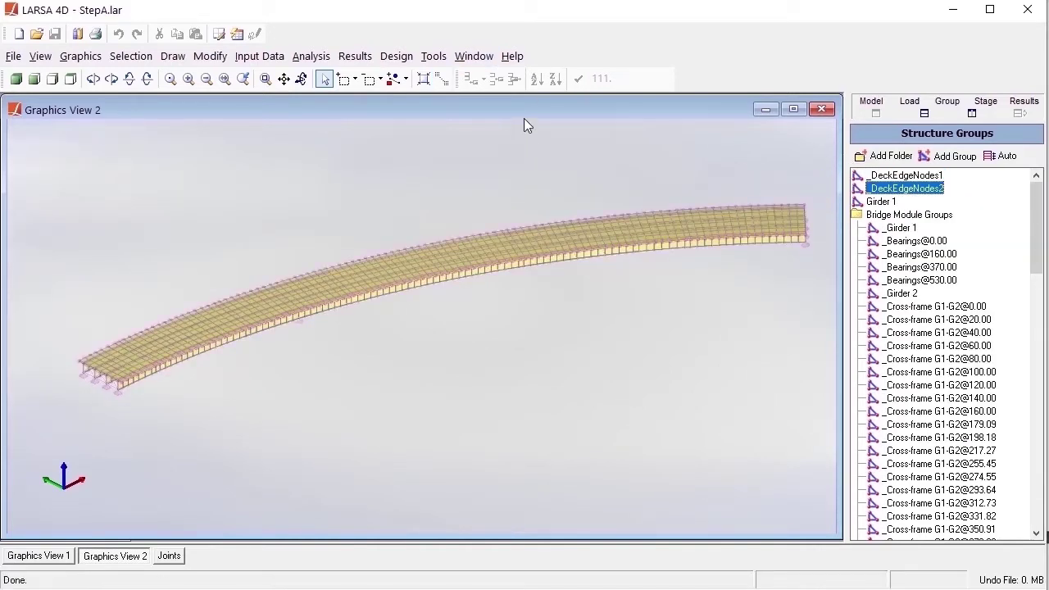
left_click(441, 78)
left_click(441, 79)
right_click(891, 206)
left_click(935, 214)
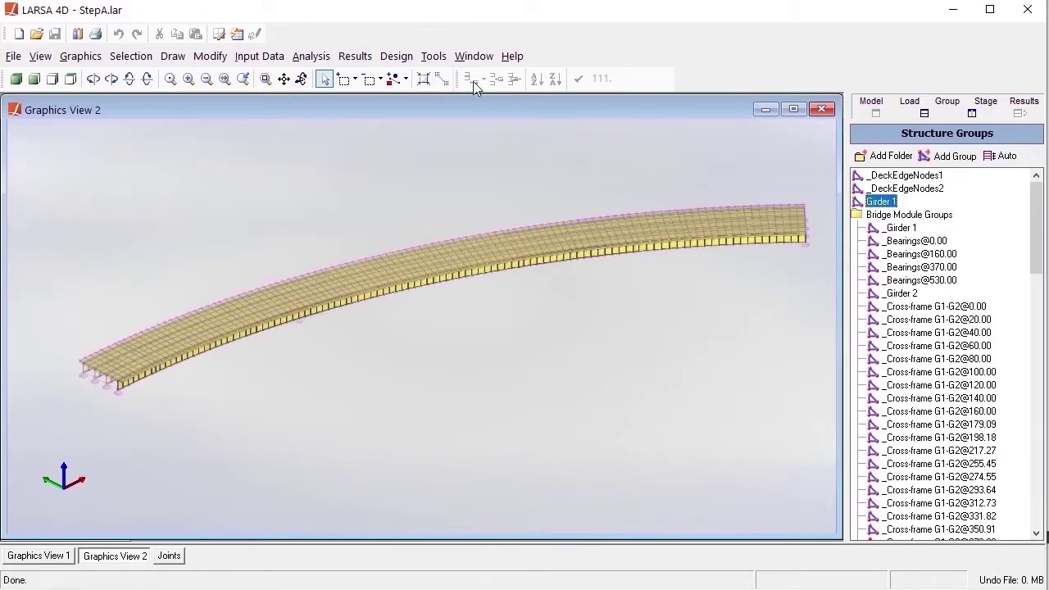
left_click(441, 78)
scroll(268, 335, "up", 2)
scroll(659, 249, "up", 3)
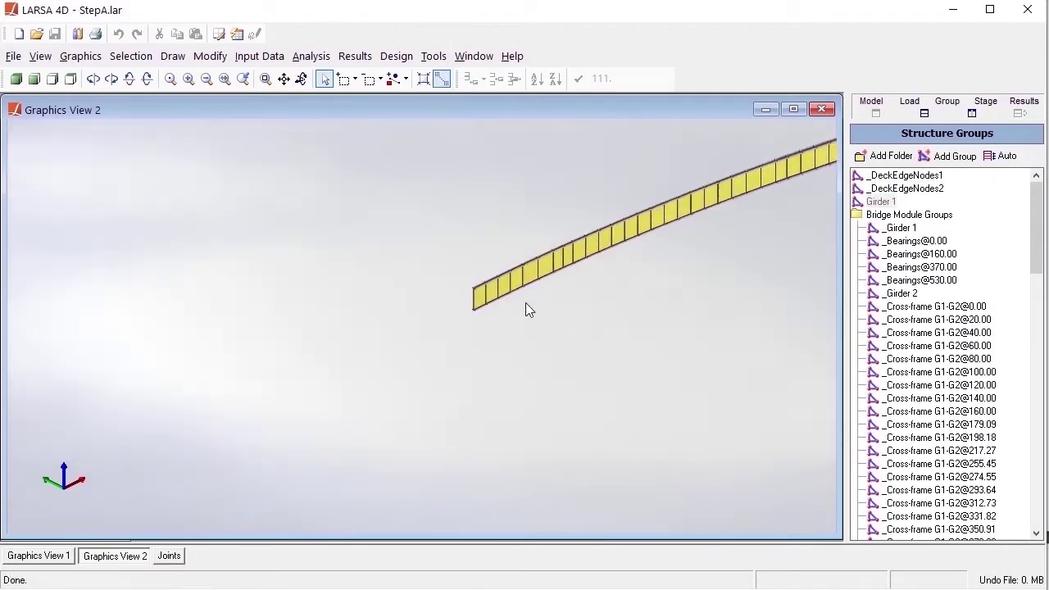
scroll(630, 307, "up", 3)
middle_click_drag(296, 492, 211, 539)
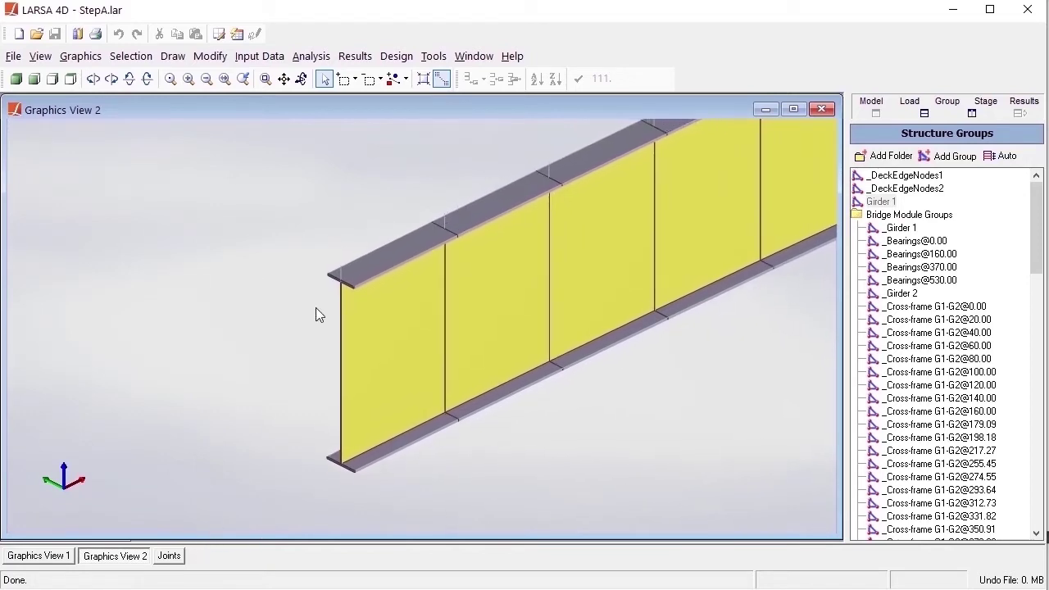
scroll(657, 392, "down", 5)
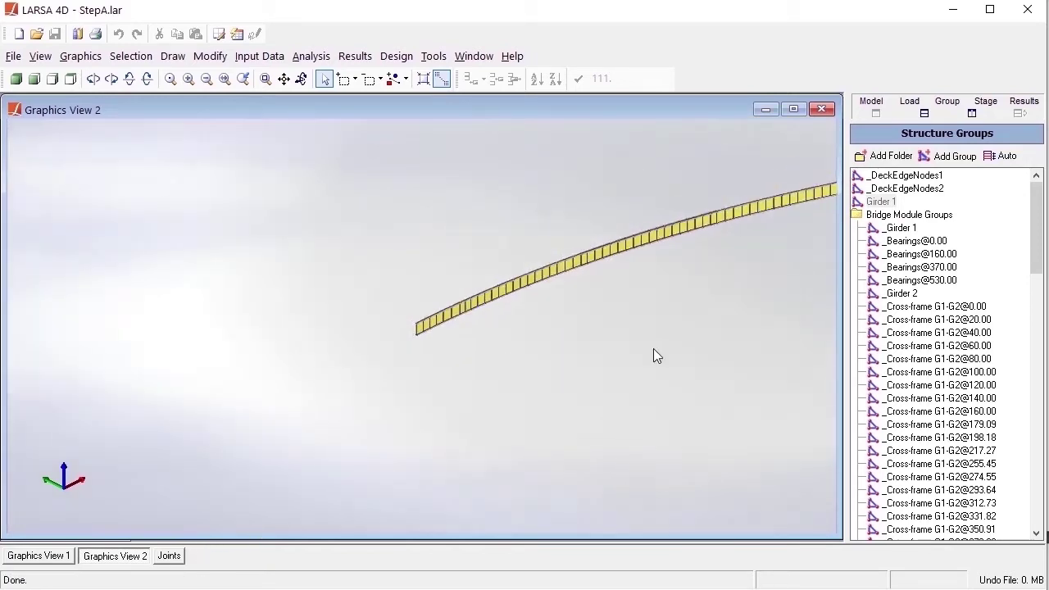
middle_click_drag(656, 356, 445, 375)
scroll(427, 130, "down", 1)
left_click(441, 78)
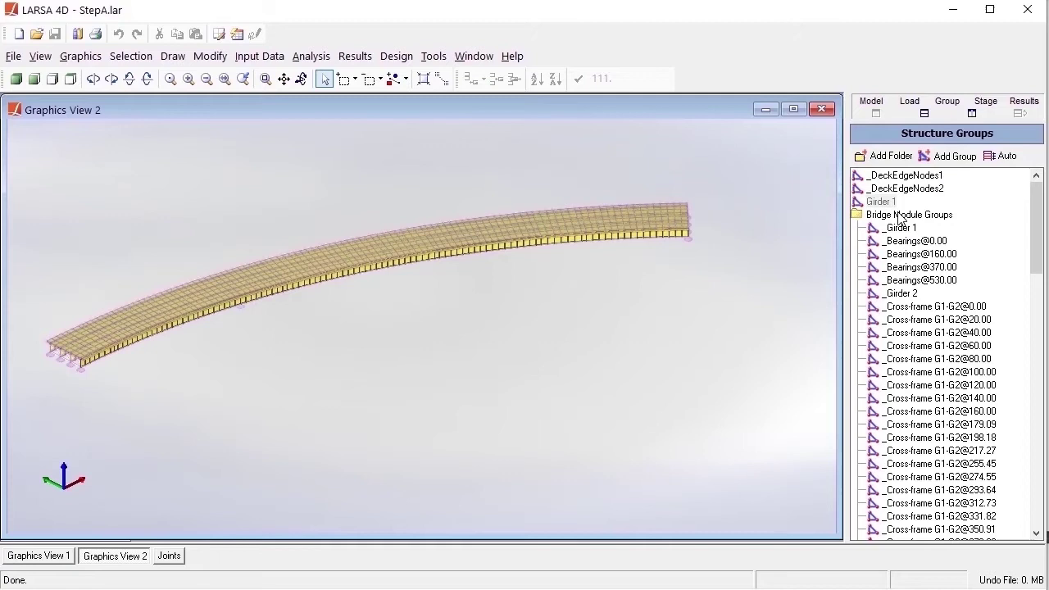
right_click(901, 217)
key("Escape")
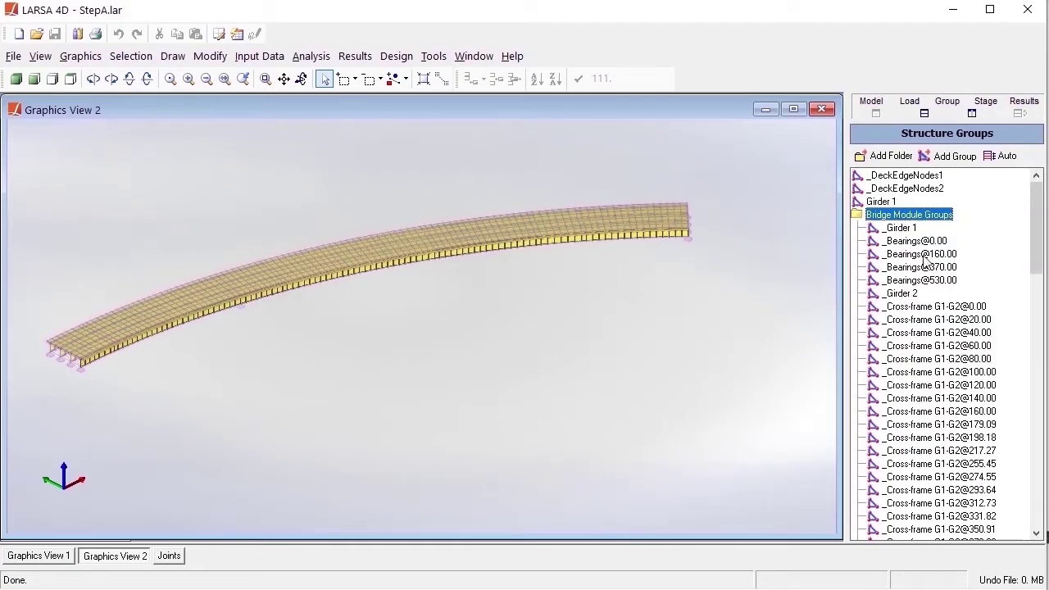
scroll(930, 311, "down", 5)
scroll(932, 311, "down", 2)
scroll(932, 312, "up", 6)
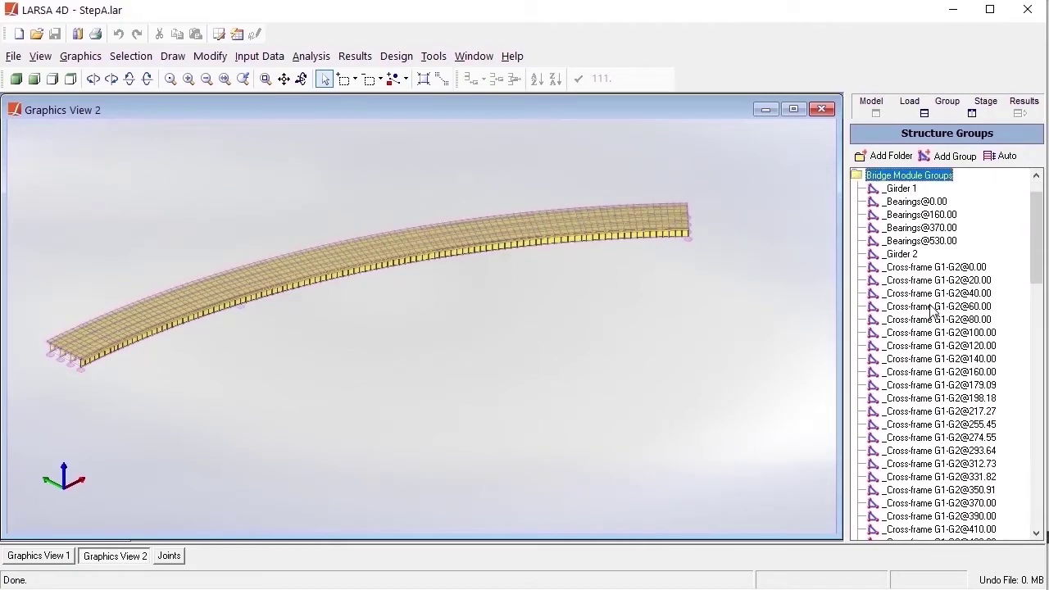
right_click(915, 195)
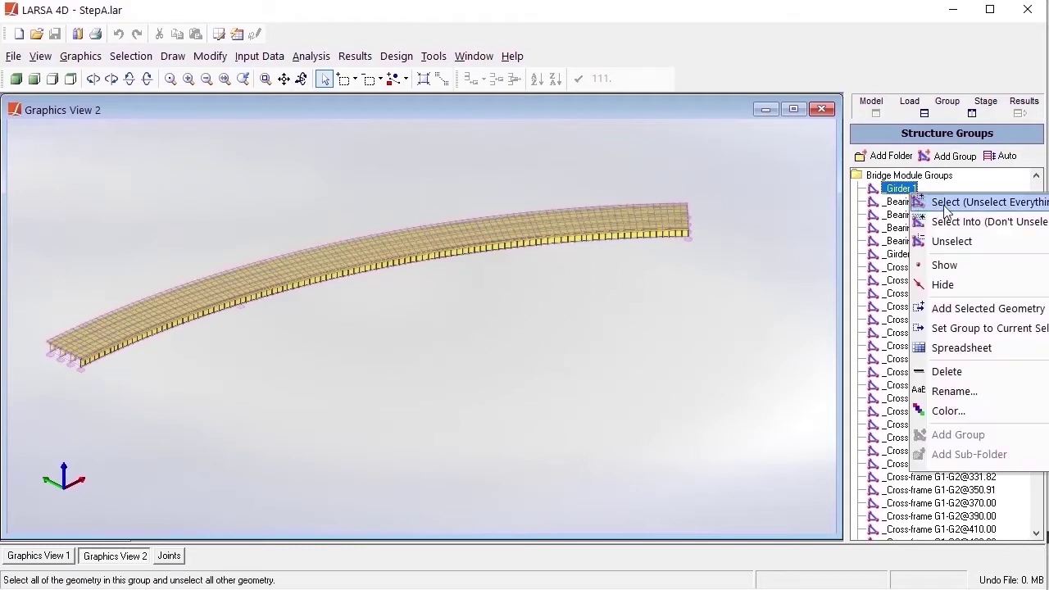
left_click(951, 202)
middle_click_drag(310, 347, 449, 346)
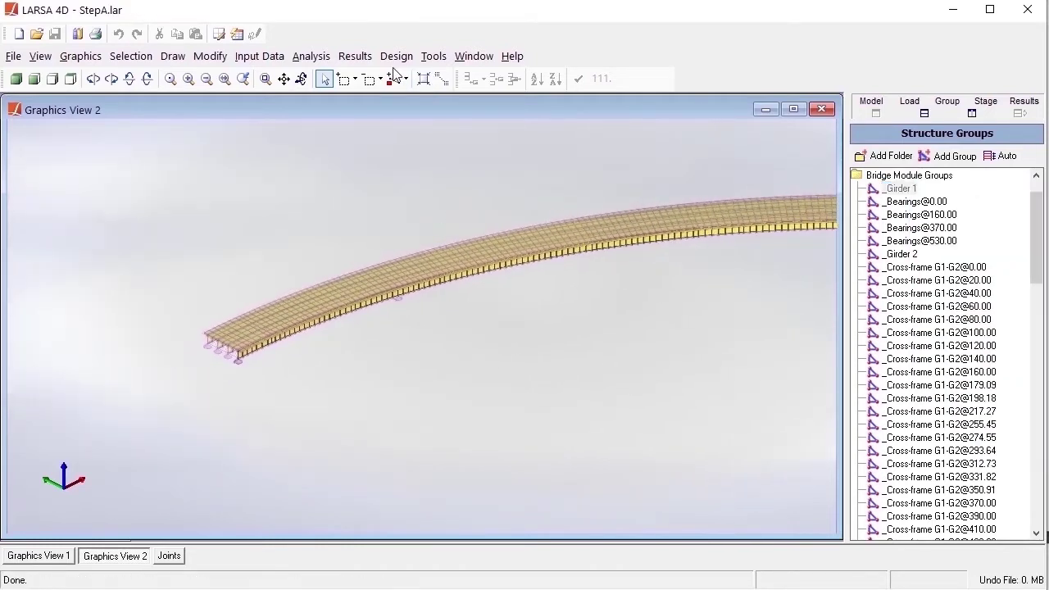
left_click(441, 79)
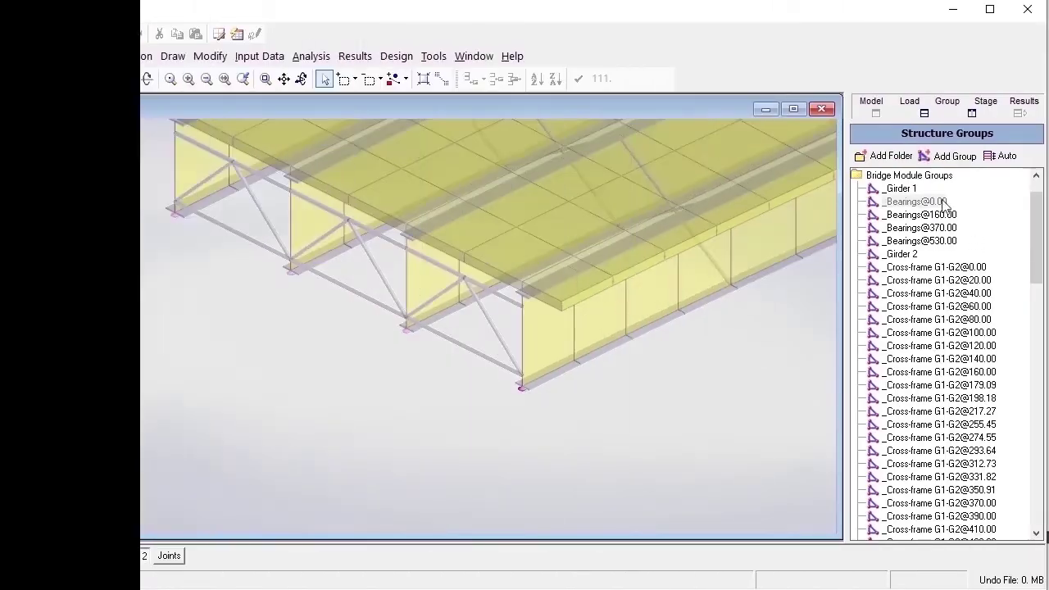
right_click(937, 203)
left_click(964, 210)
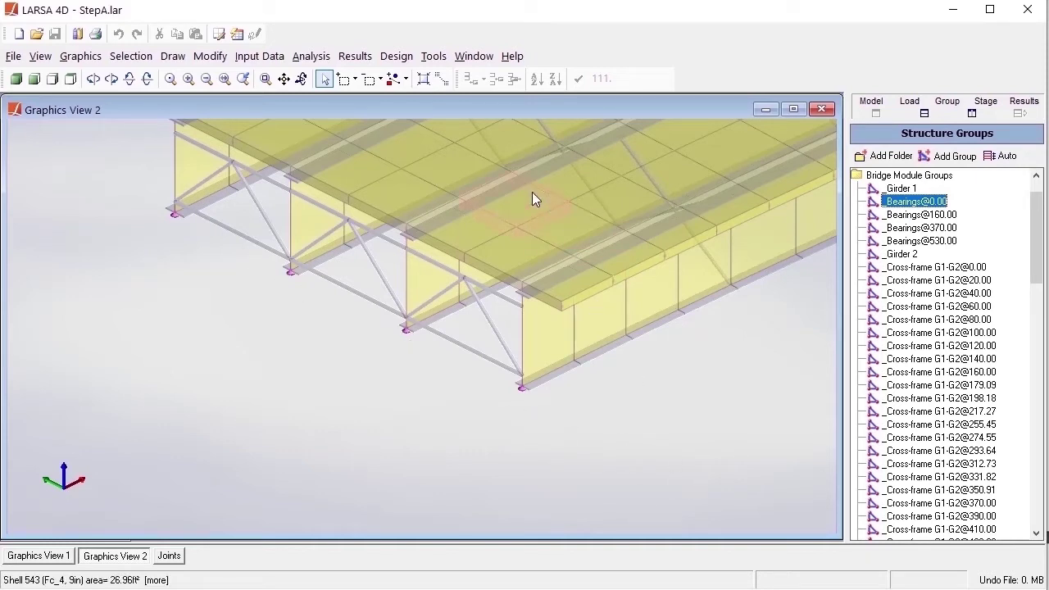
left_click(442, 79)
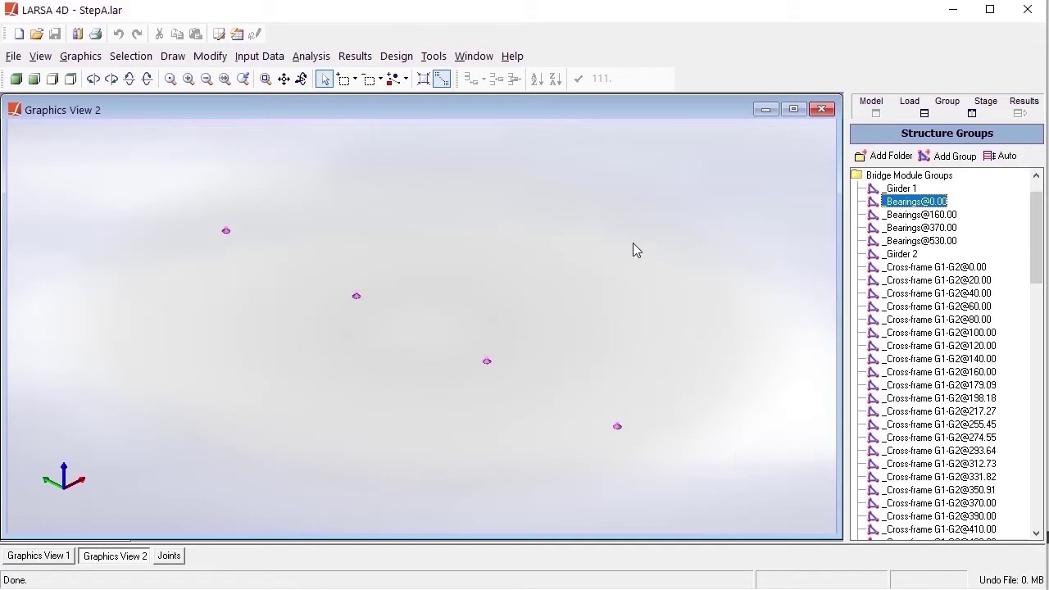
left_click(441, 78)
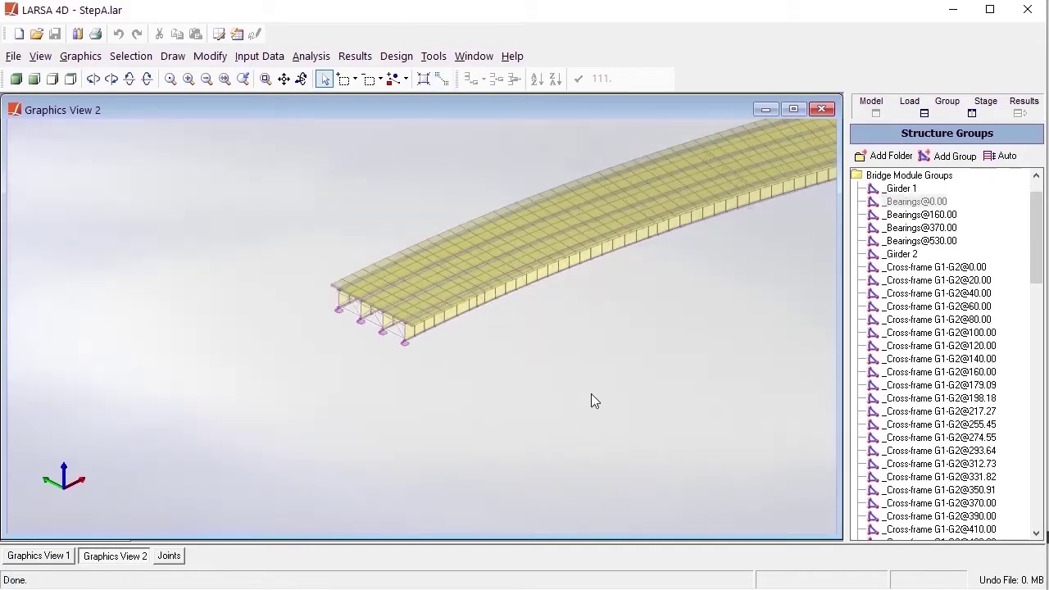
middle_click_drag(594, 401, 509, 345)
right_click(931, 307)
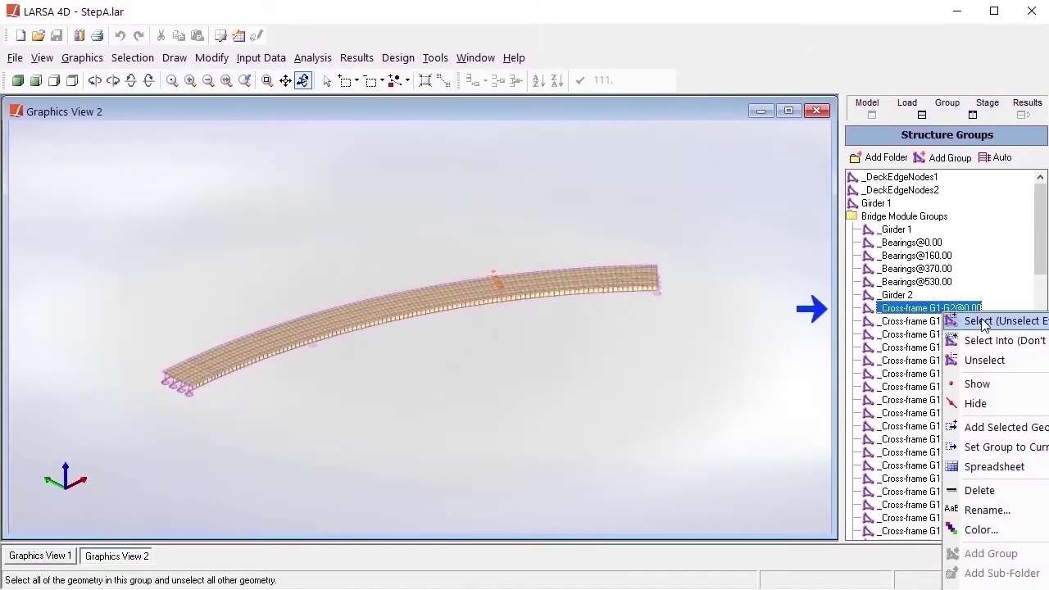
left_click(985, 323)
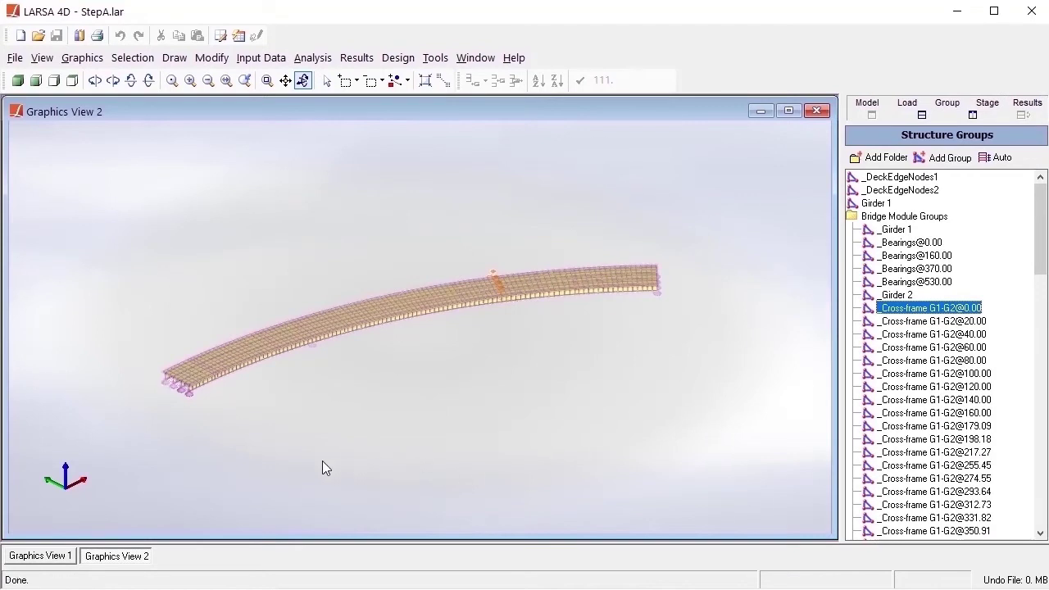
middle_click_drag(268, 441, 349, 469)
middle_click_drag(215, 458, 270, 316)
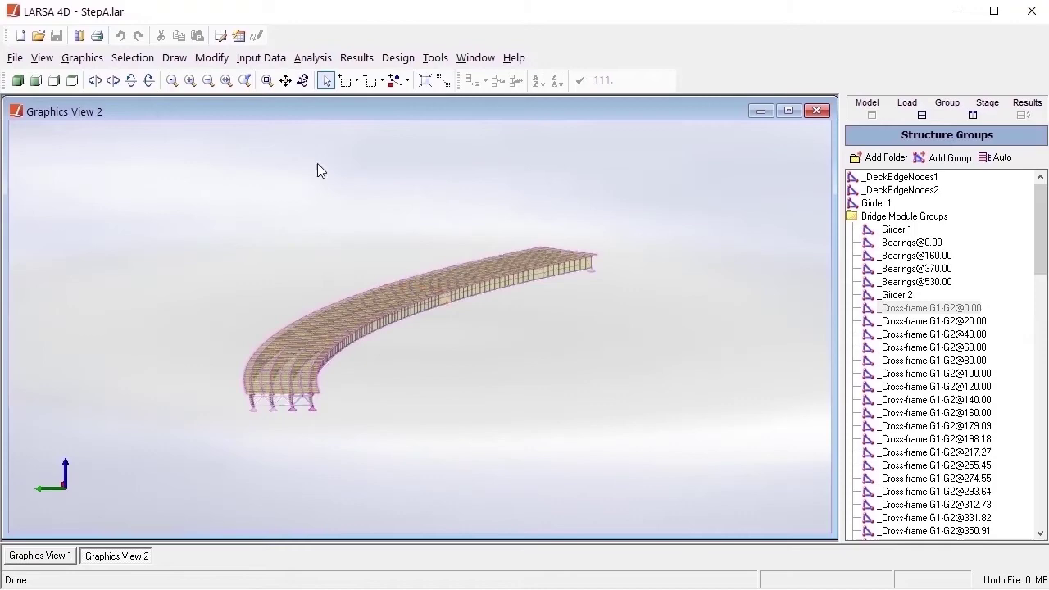
scroll(447, 353, "up", 5)
scroll(554, 431, "up", 4)
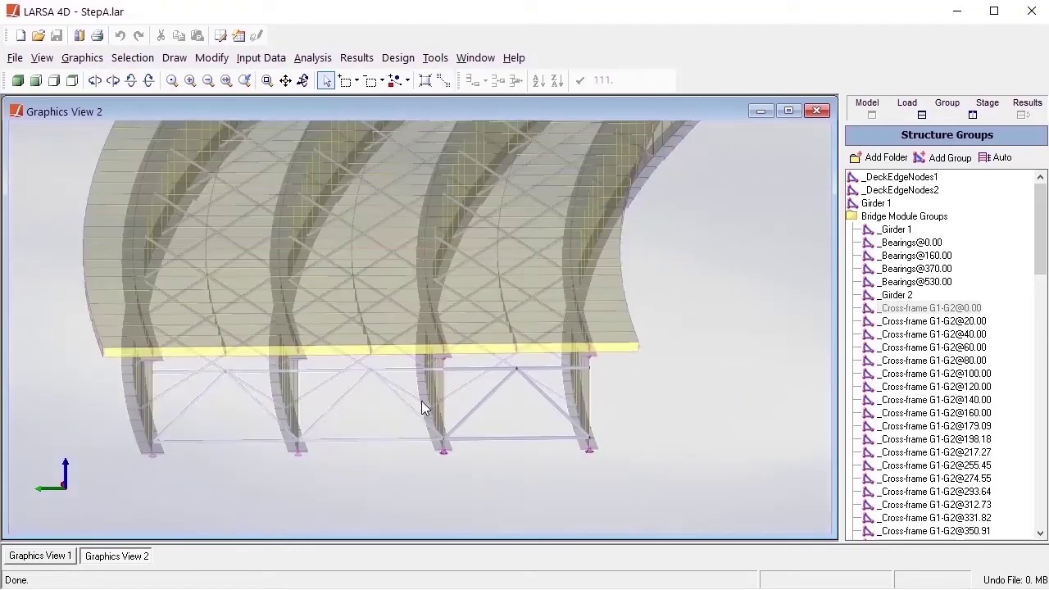
left_click(443, 80)
scroll(655, 427, "down", 1)
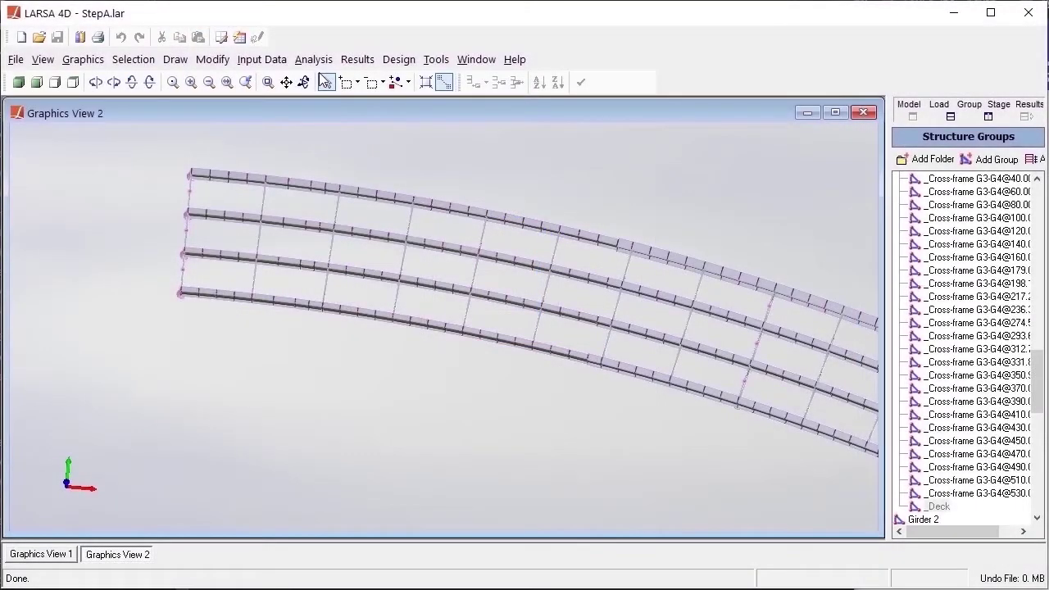
Rotate the girder model into a plan view
left_click(303, 82)
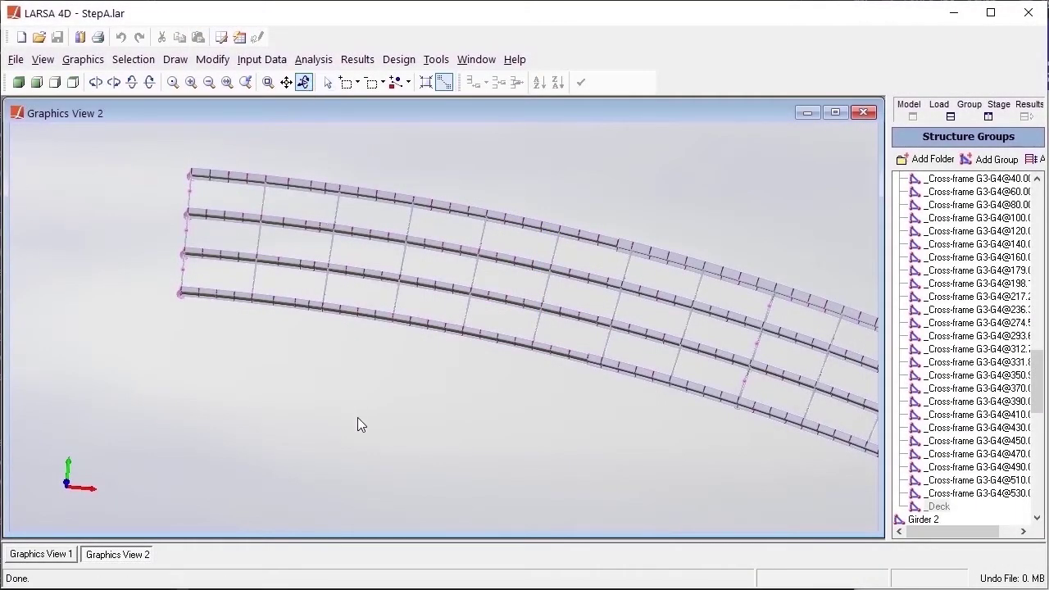
left_click_drag(358, 417, 395, 347)
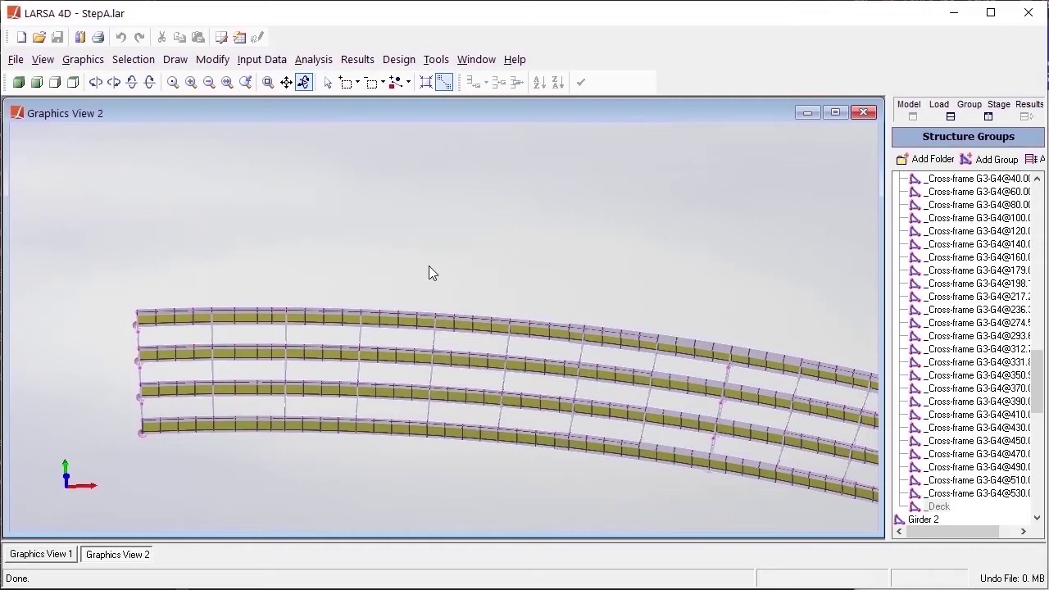
left_click_drag(446, 227, 428, 301)
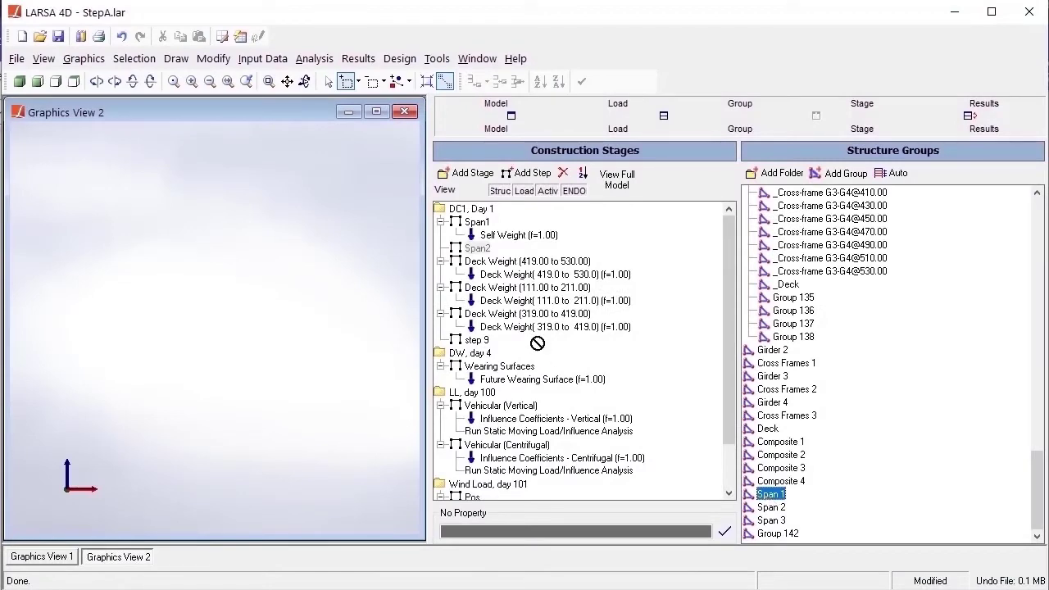
Activate Span 1 in the Span1 step, and Span 2 plus a copied Self Weight load in Span2
left_click_drag(537, 343, 479, 226)
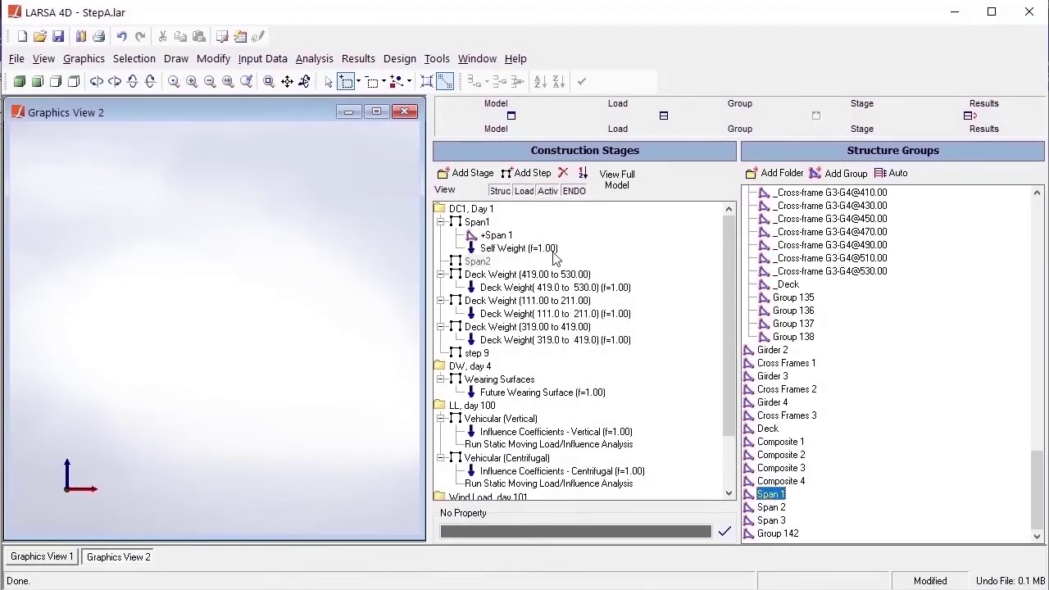
left_click(480, 223)
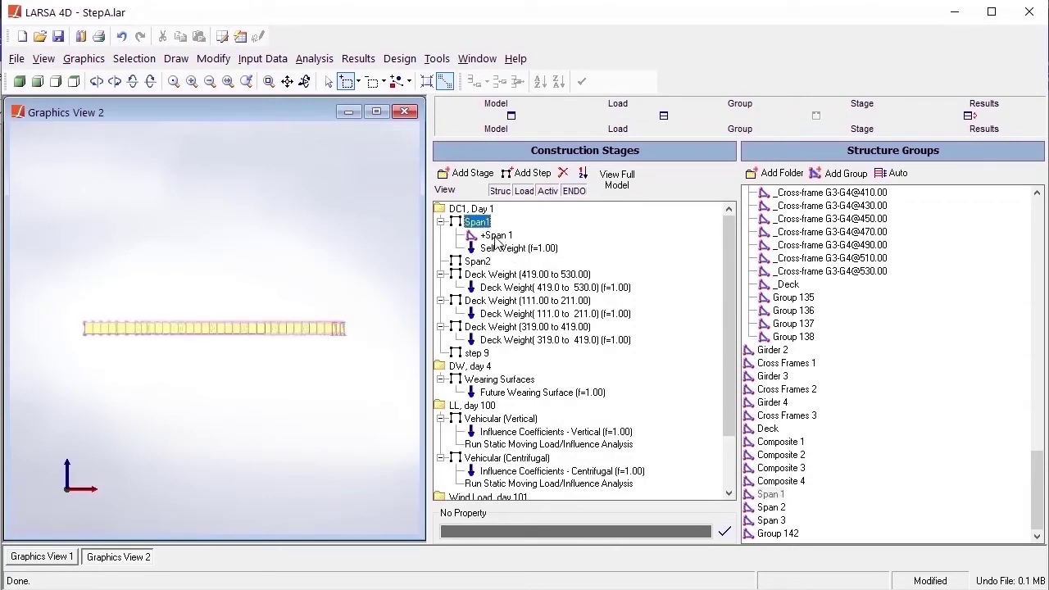
left_click_drag(492, 248, 480, 263)
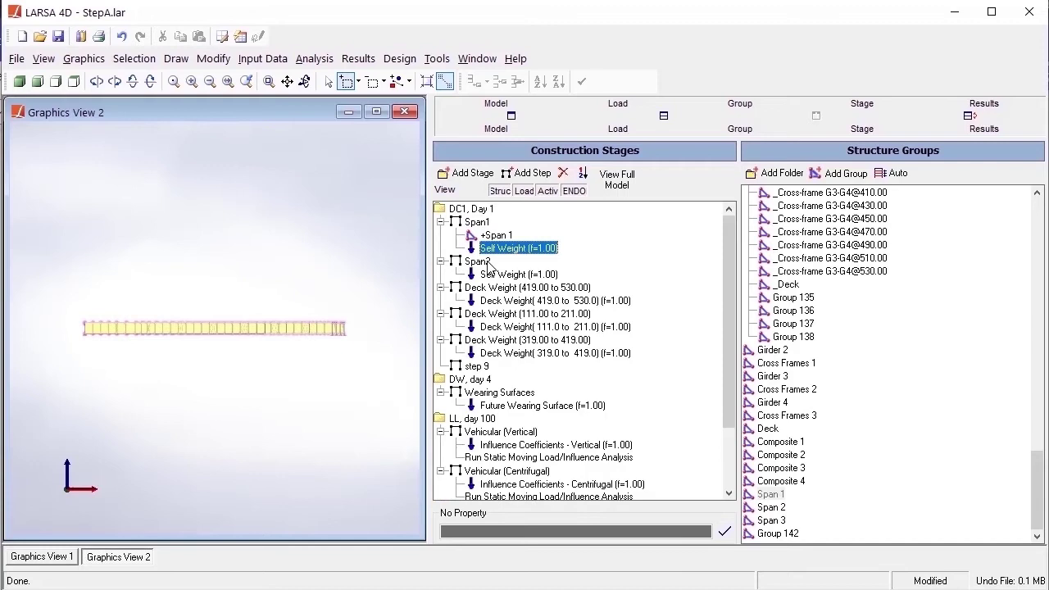
left_click_drag(772, 508, 481, 263)
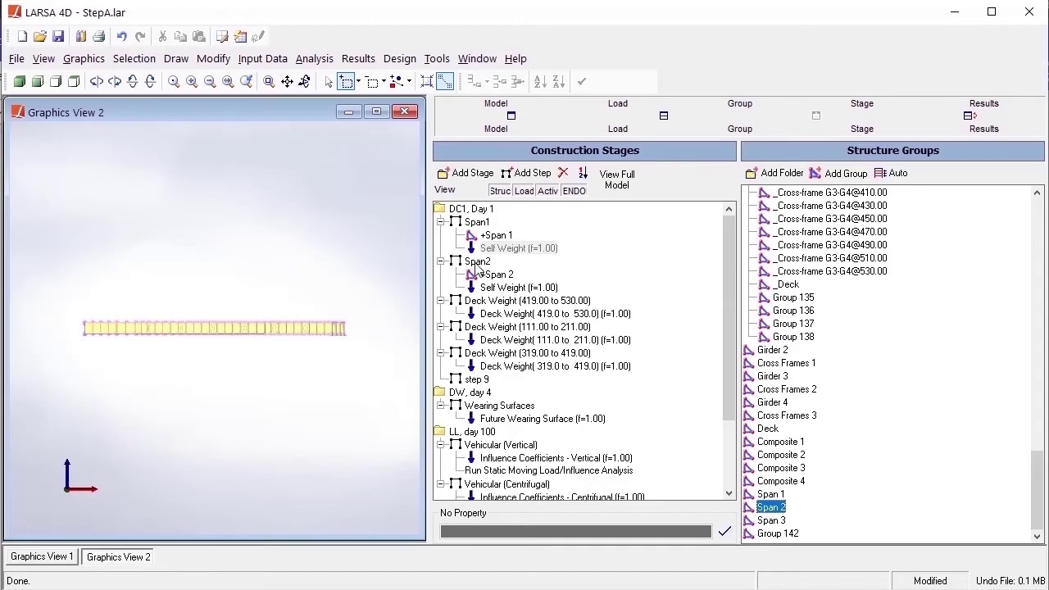
left_click(478, 261)
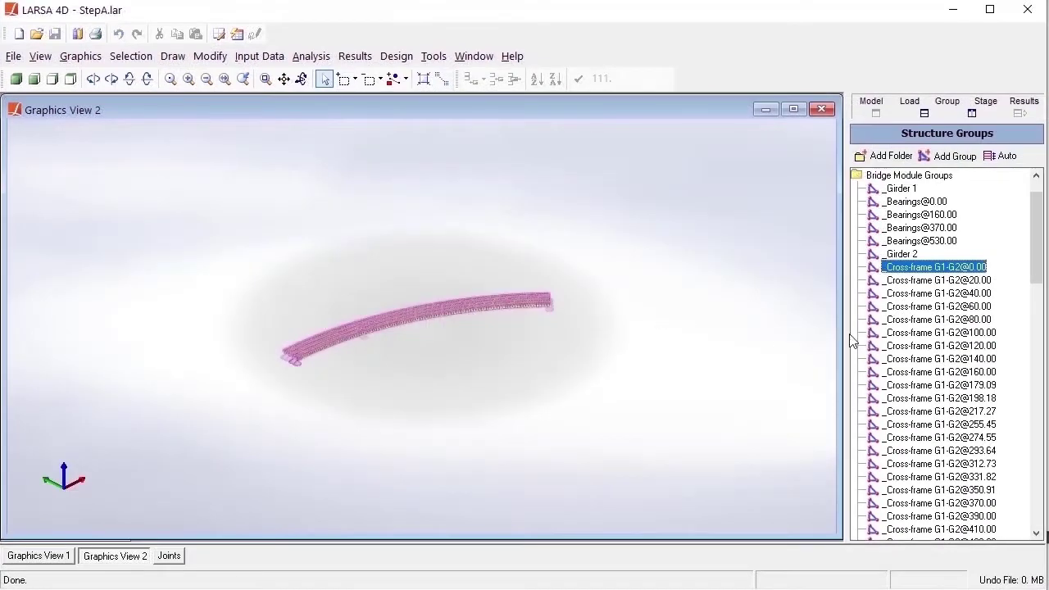
Select only the Deck group's elements and orbit the view around the deck
scroll(975, 308, "down", 12)
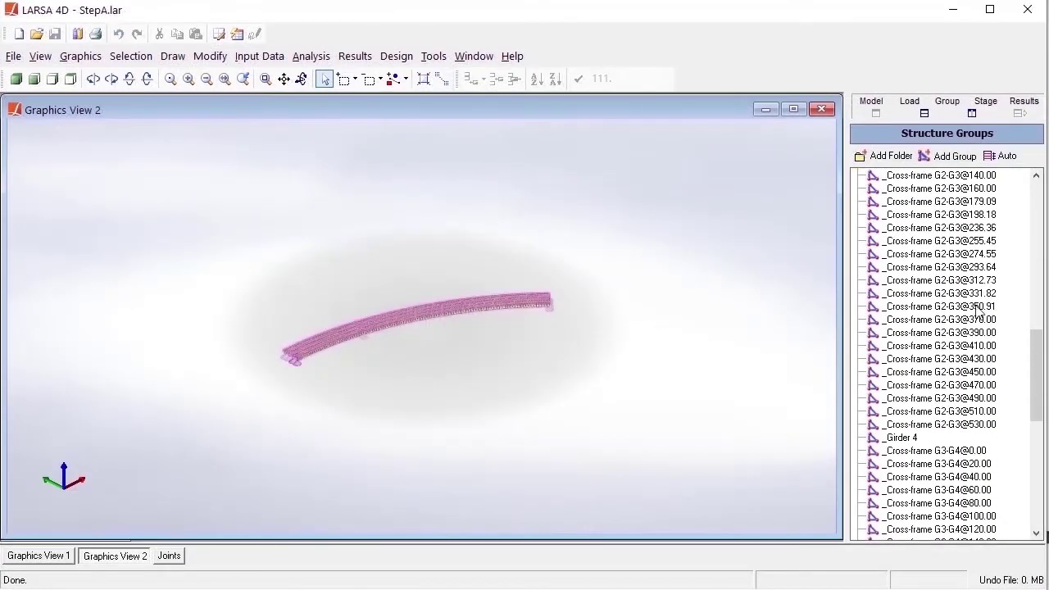
scroll(980, 309, "down", 10)
right_click(897, 411)
left_click(932, 424)
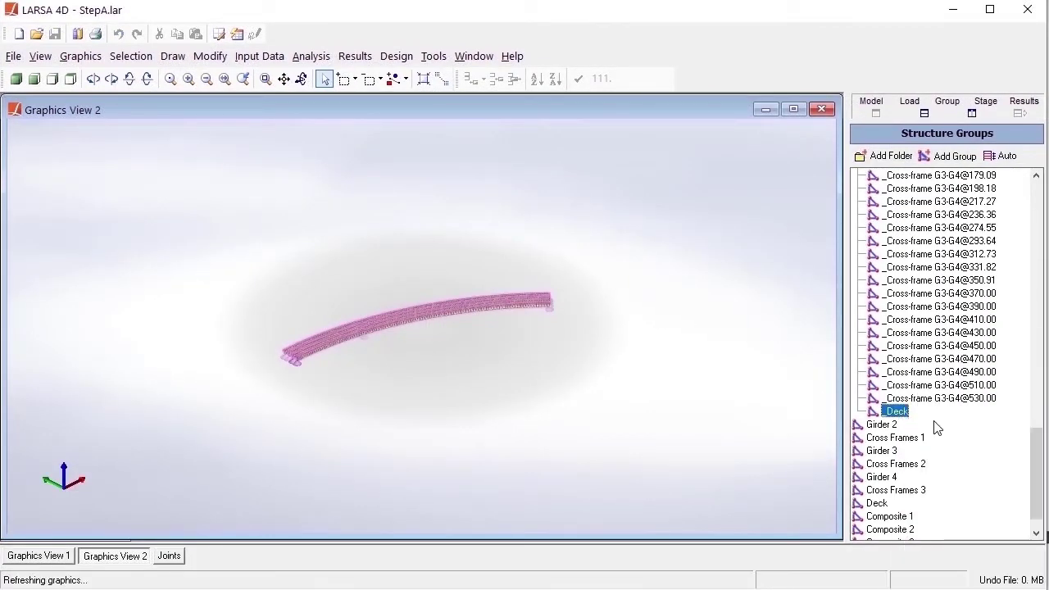
scroll(417, 300, "up", 5)
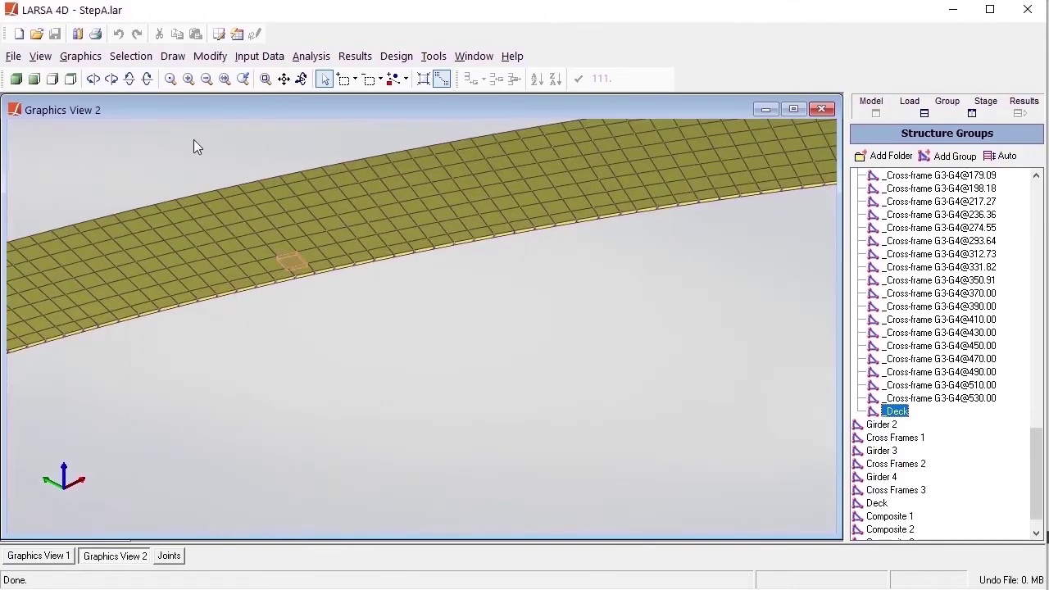
left_click(301, 79)
left_click_drag(310, 167, 800, 254)
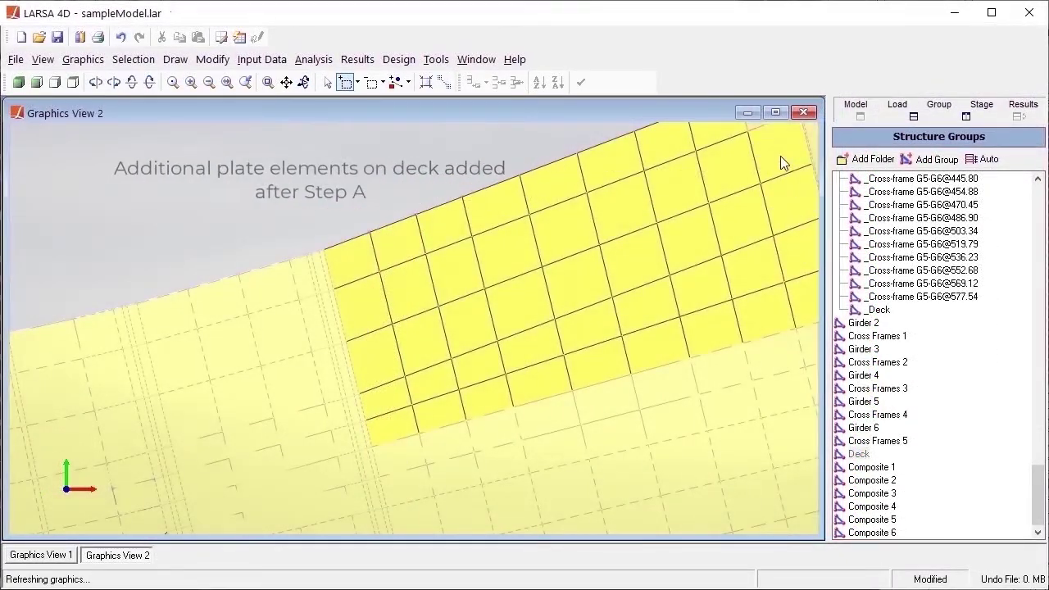
Add the selected deck plates to both the Deck and _Deck groups
right_click(859, 455)
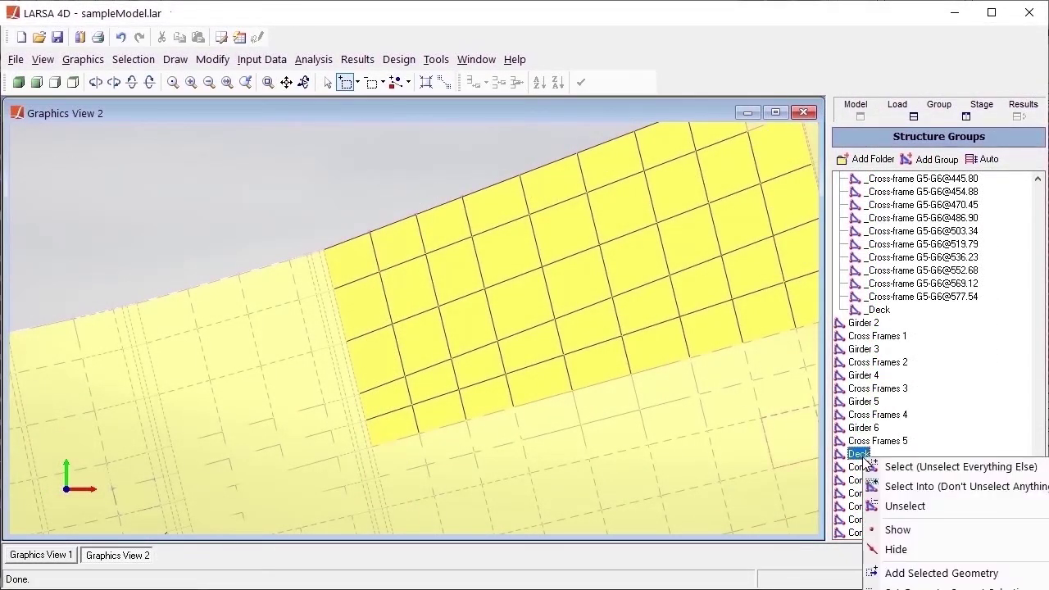
left_click(984, 576)
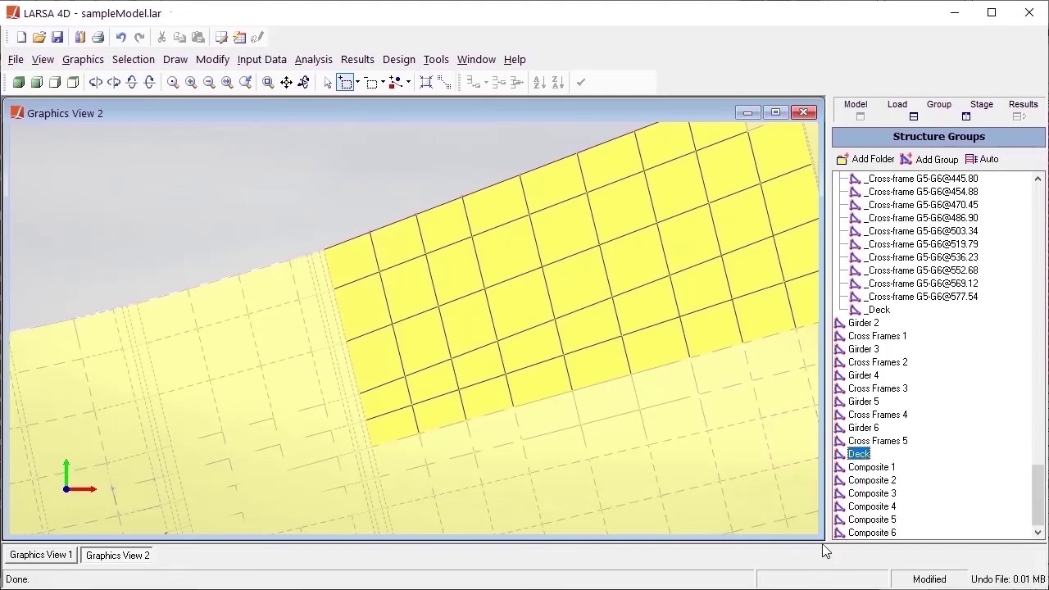
left_click(133, 59)
left_click(207, 268)
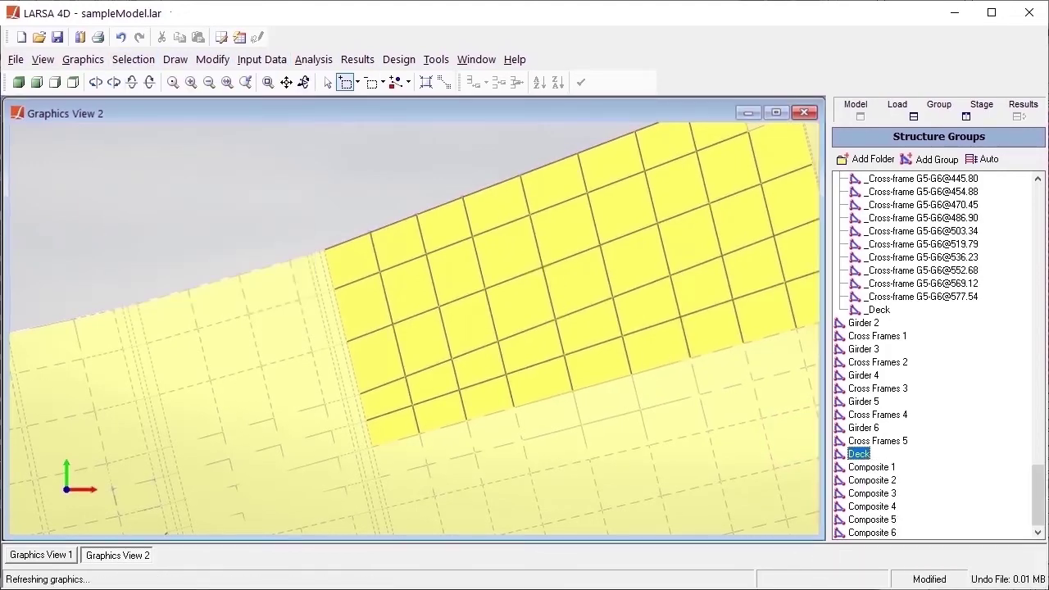
right_click(874, 310)
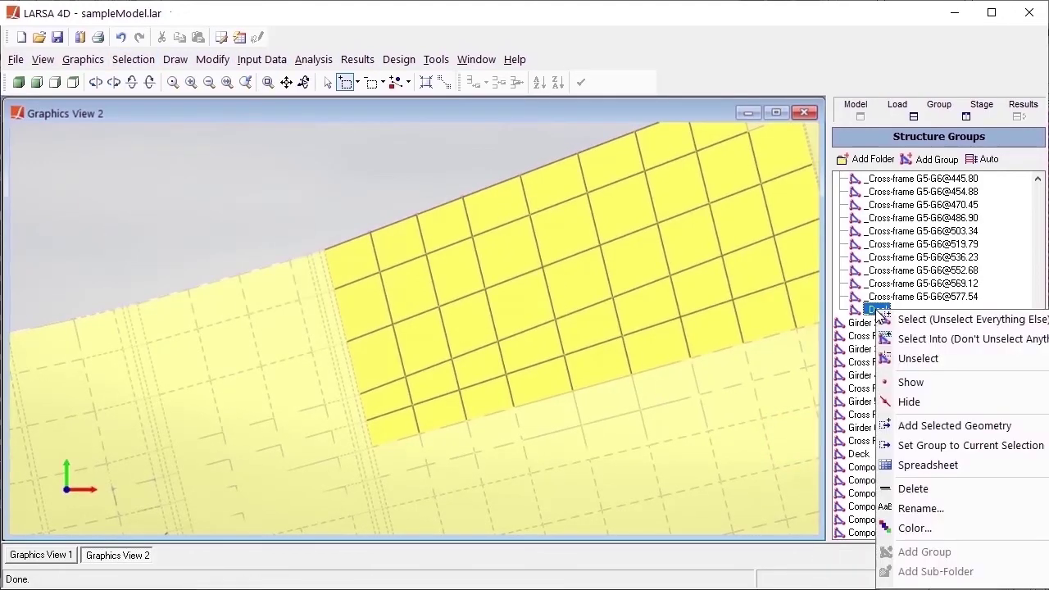
left_click(978, 426)
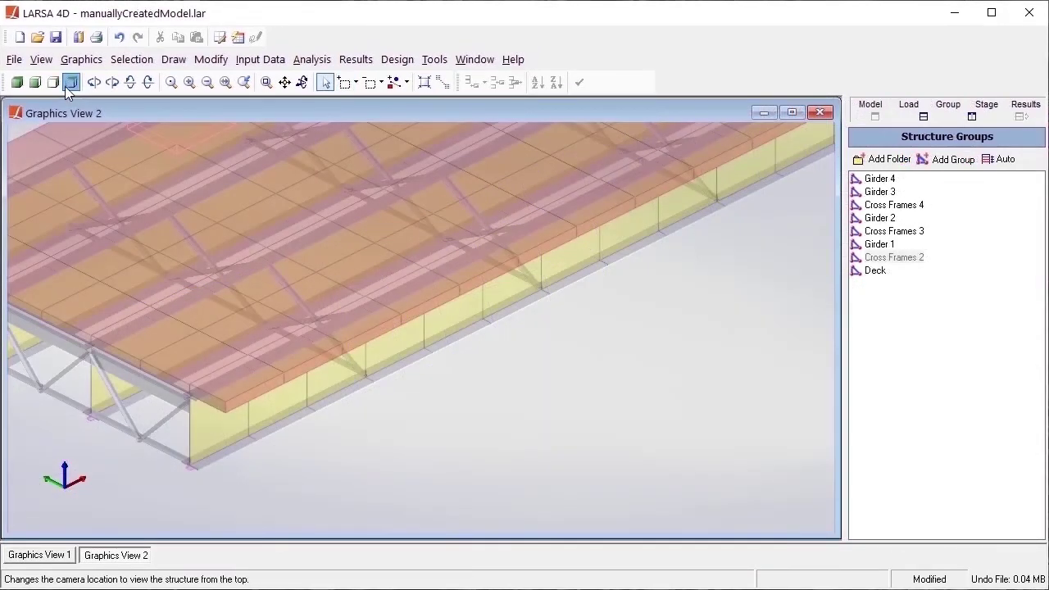
From the Top view, box-select the girder and deck plates along the deck's lower edge
left_click(72, 82)
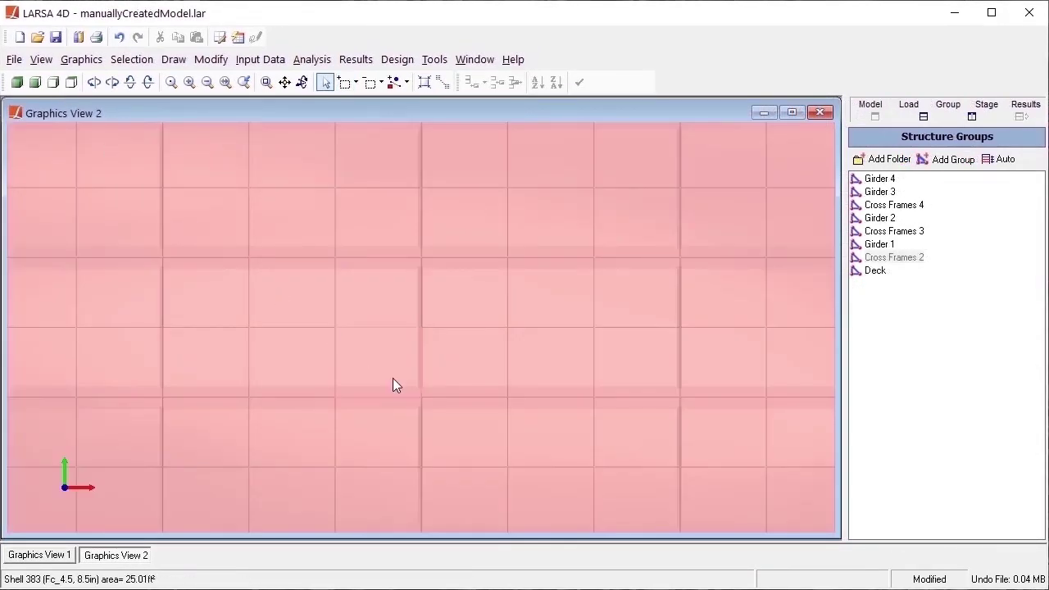
scroll(395, 375, "down", 5)
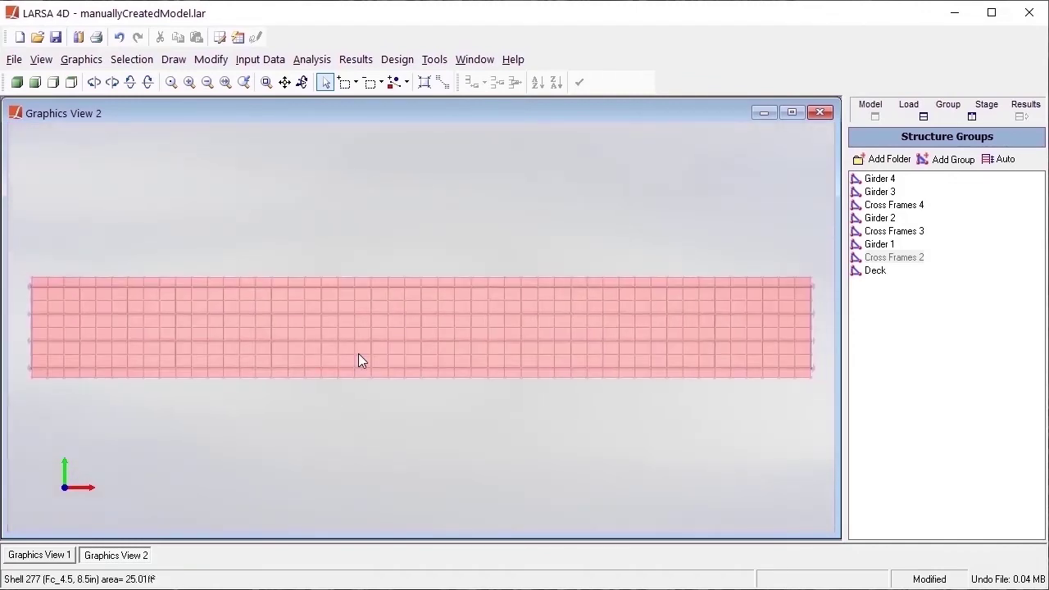
scroll(359, 361, "down", 2)
left_click(344, 82)
left_click_drag(705, 357, 116, 428)
left_click(16, 82)
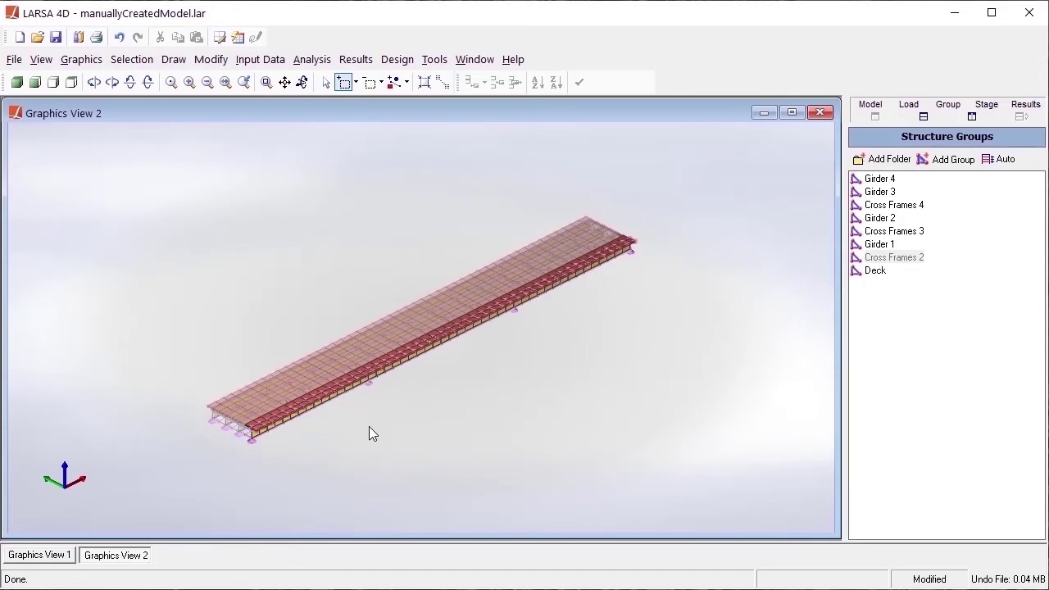
key("Escape")
scroll(487, 402, "up", 5)
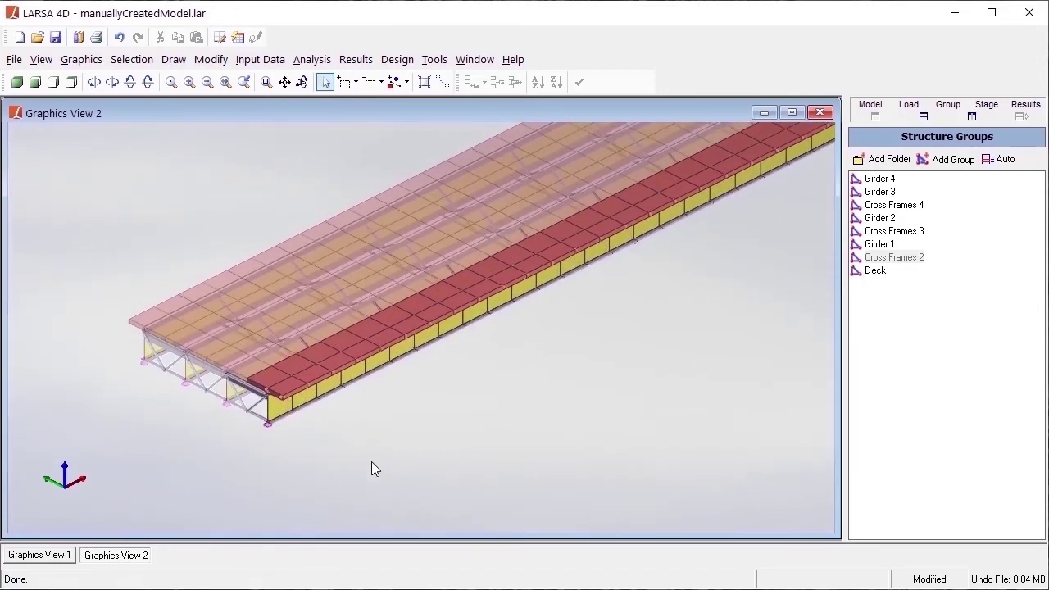
Window-select the end cross-frame members and the right-hand bay's cross frames from the Side view
left_click(367, 83)
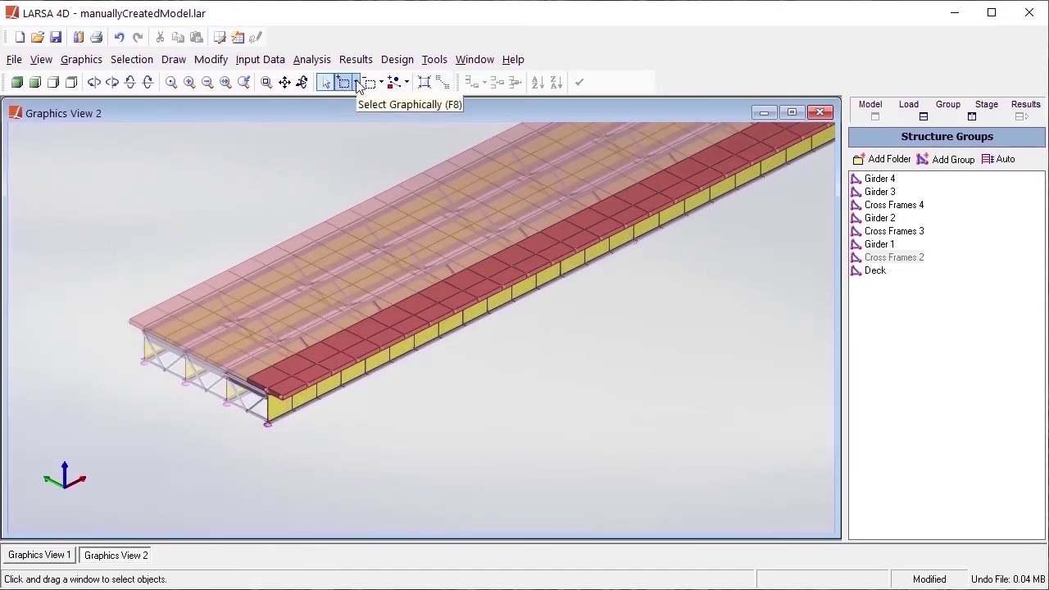
left_click_drag(247, 364, 216, 428)
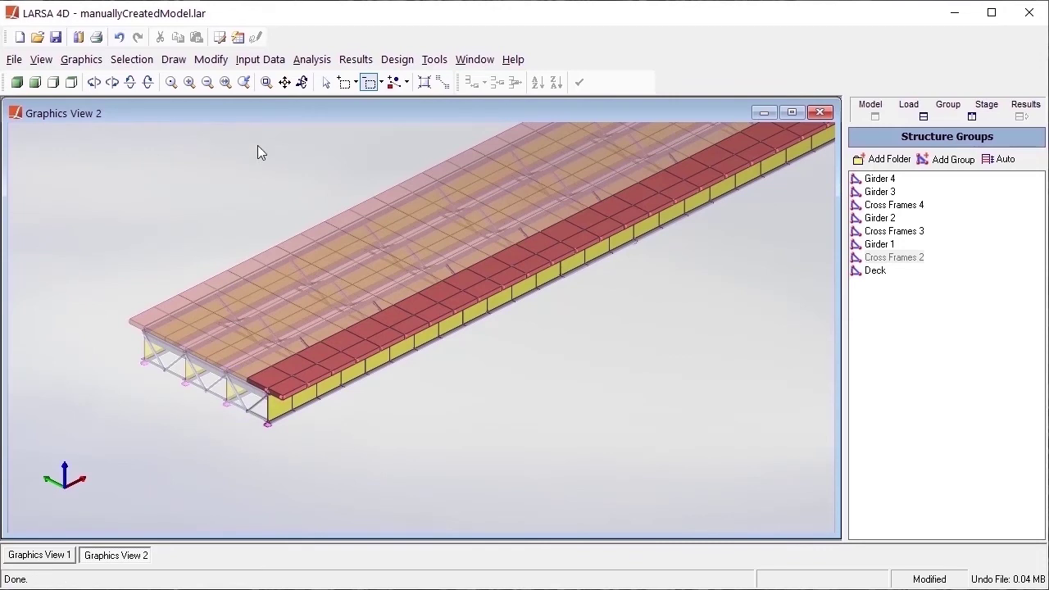
left_click(34, 82)
left_click(52, 82)
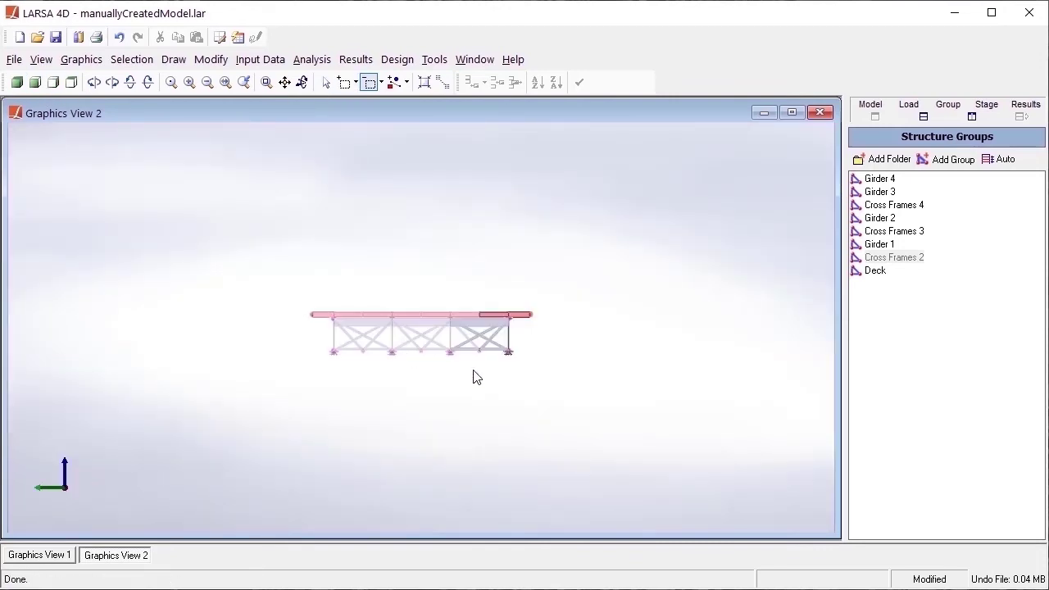
left_click_drag(490, 371, 448, 325)
left_click(16, 82)
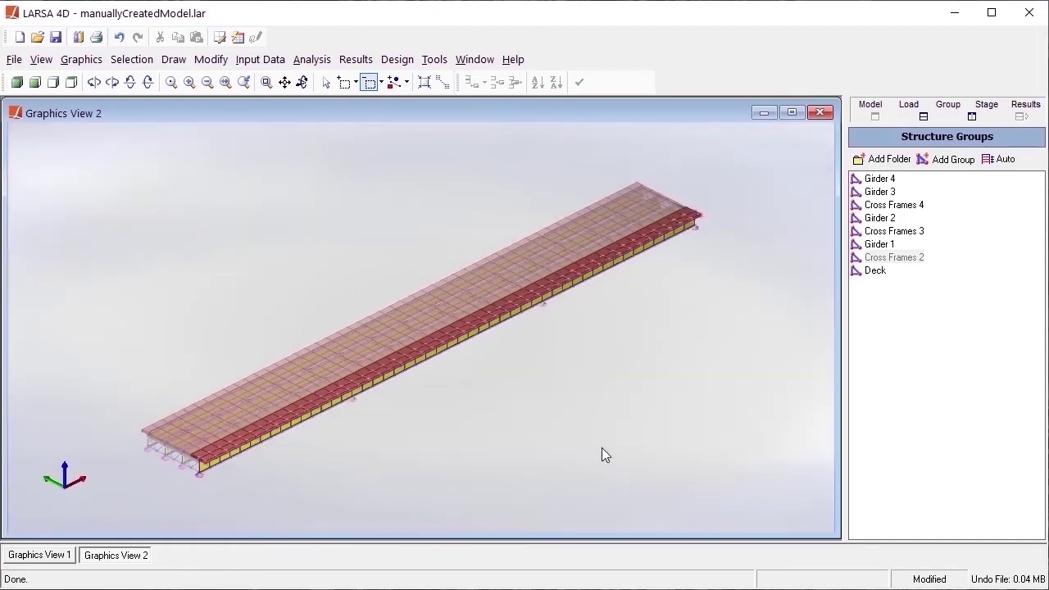
Add a structure group below Deck and rename it 'Composite 1'
left_click(951, 159)
right_click(883, 283)
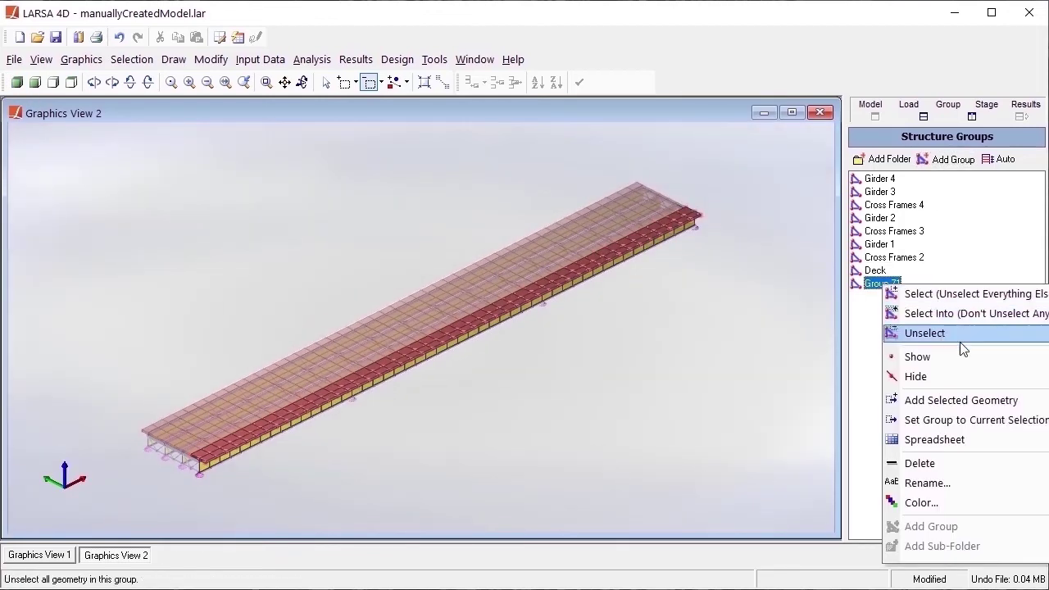
left_click(953, 483)
key("BackSpace")
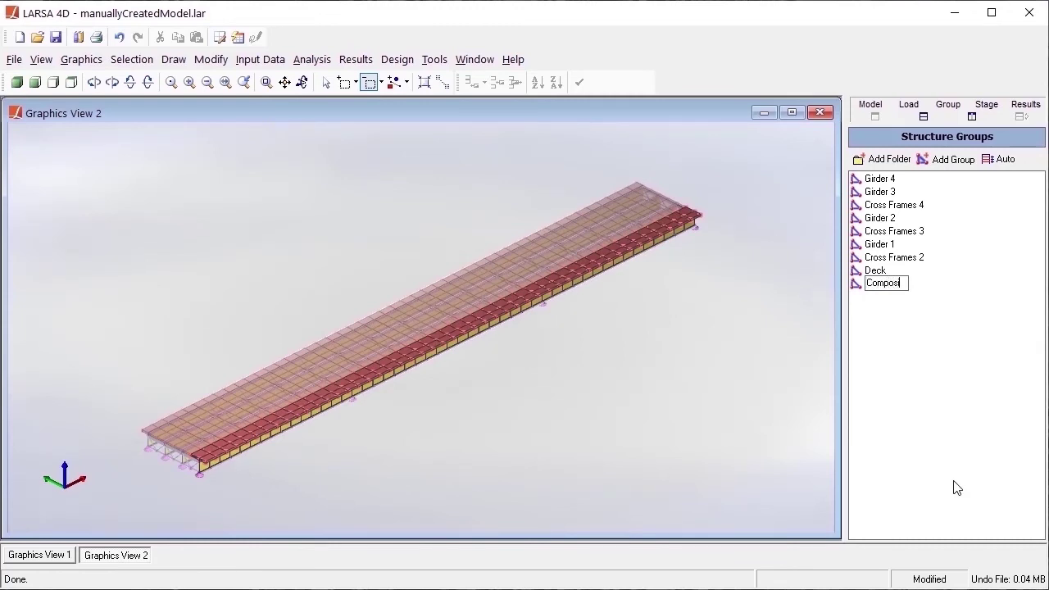
type("Composite 1")
key("Return")
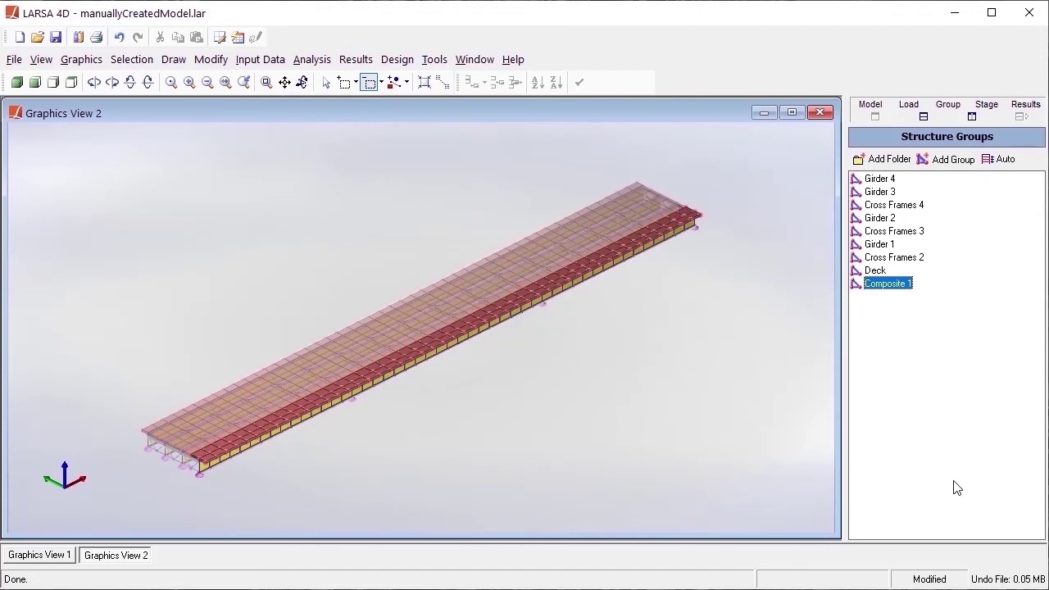